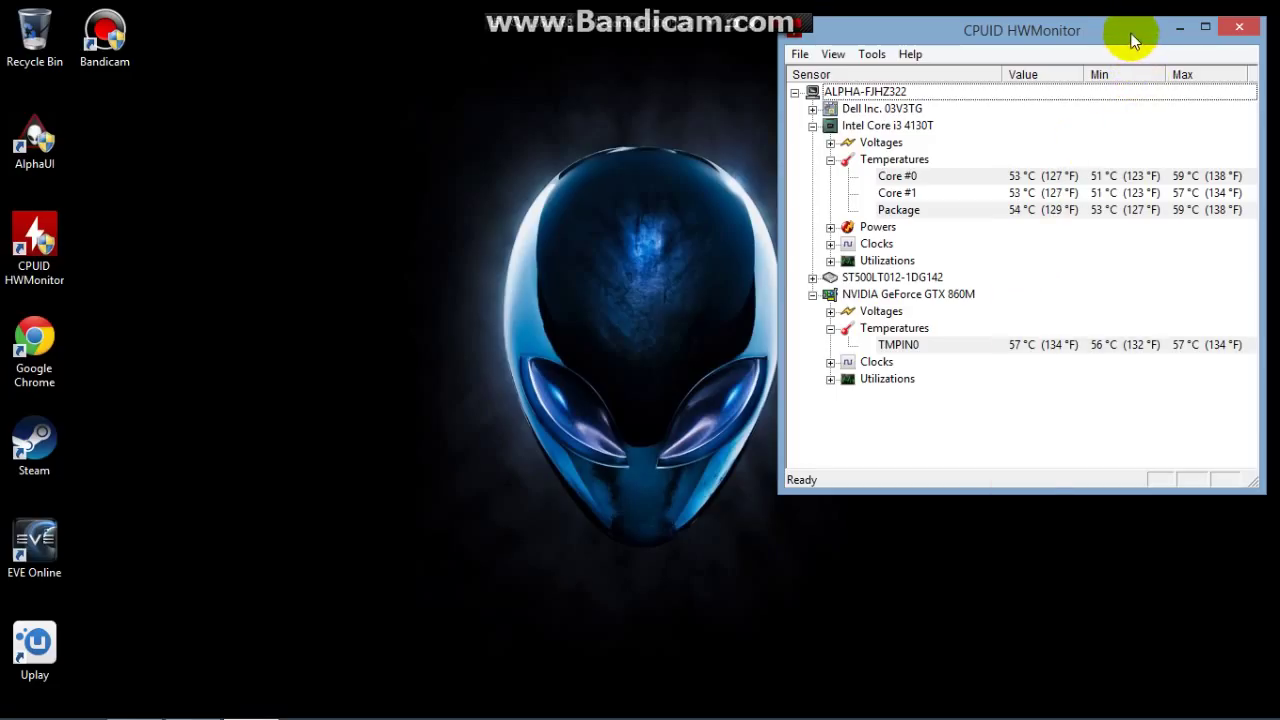
- Close the hardware monitor window and peek at the hidden tray icons
left_click(1239, 28)
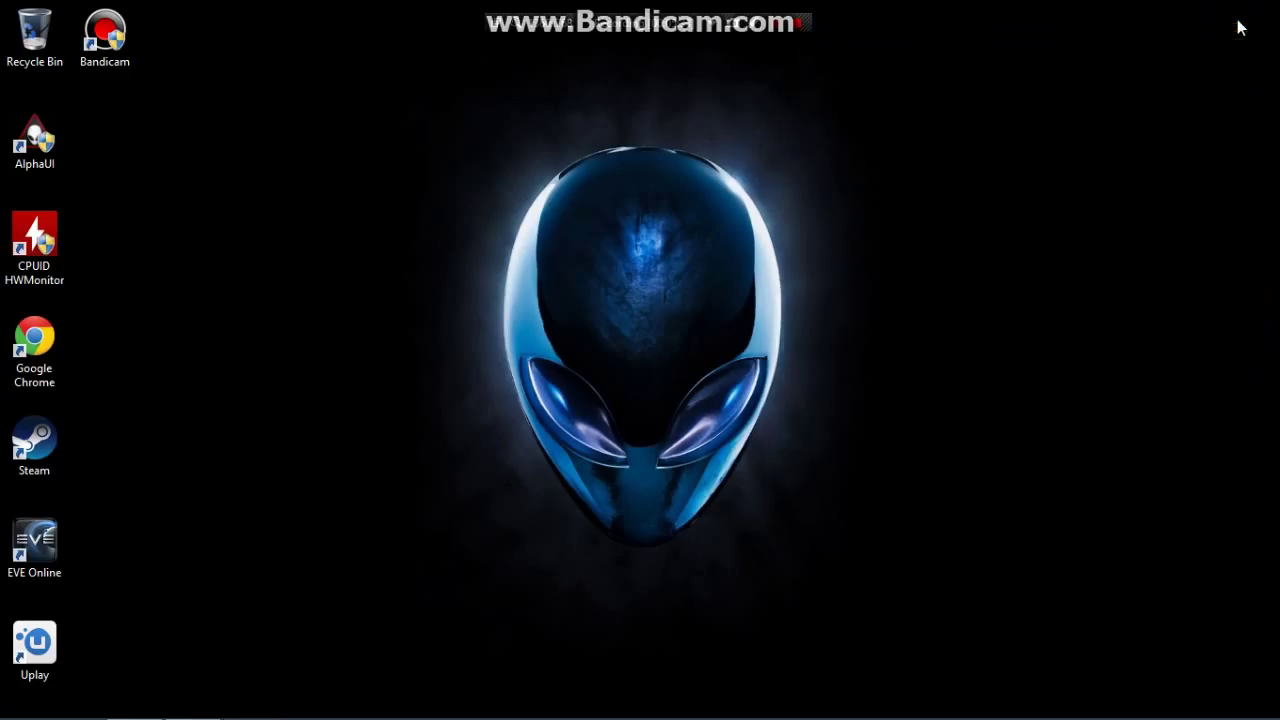
mouse_move(1137, 710)
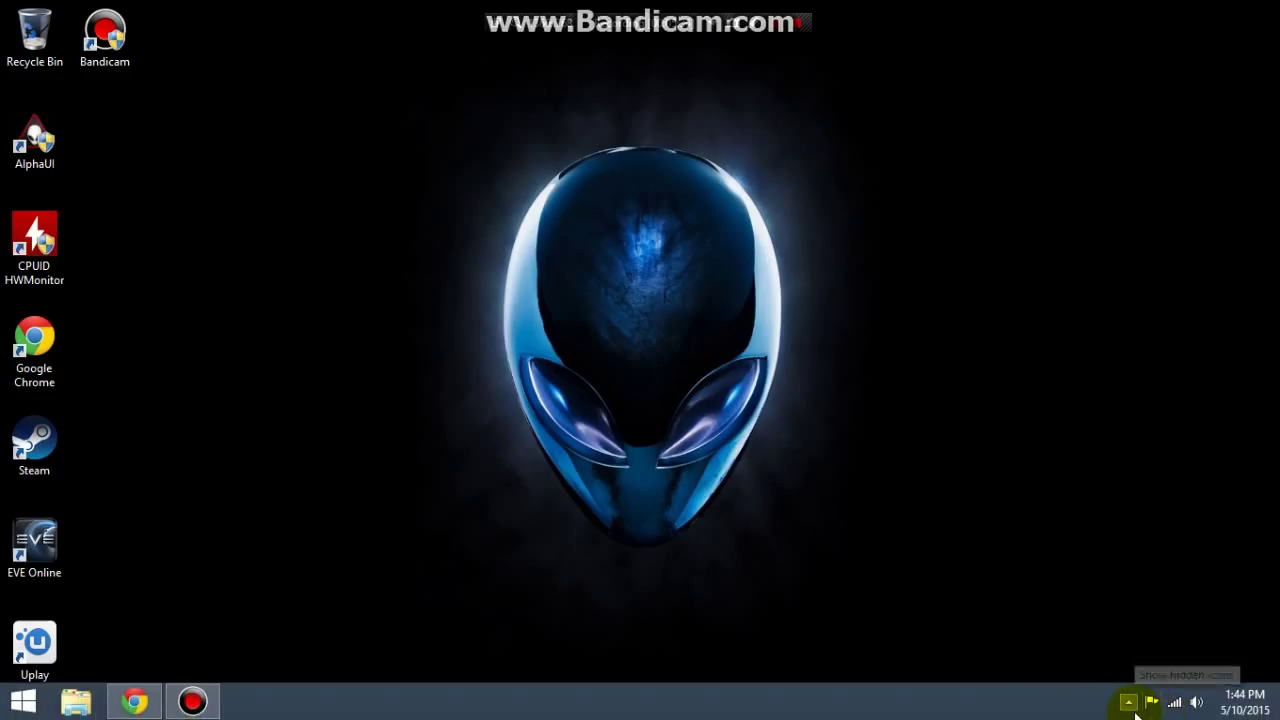
left_click(1128, 703)
left_click(662, 460)
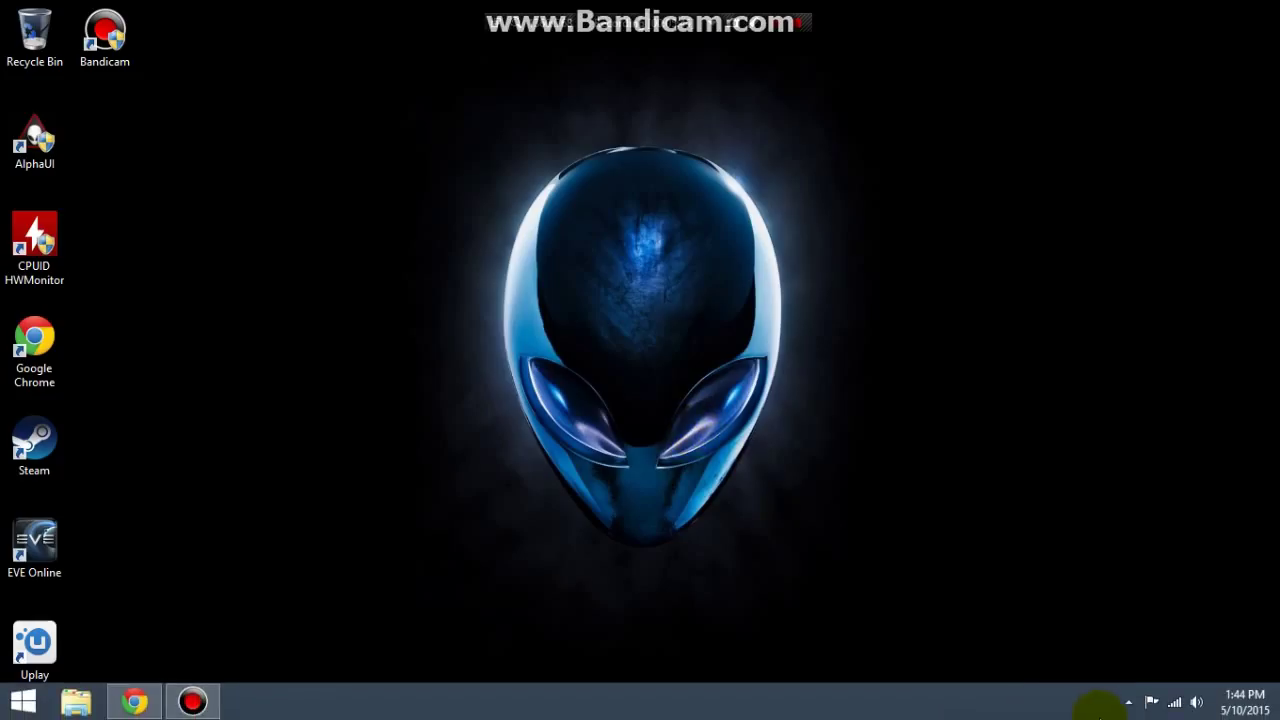
- Restore and close the Chrome window showing the HWMonitor 1.27 download page
left_click(597, 584)
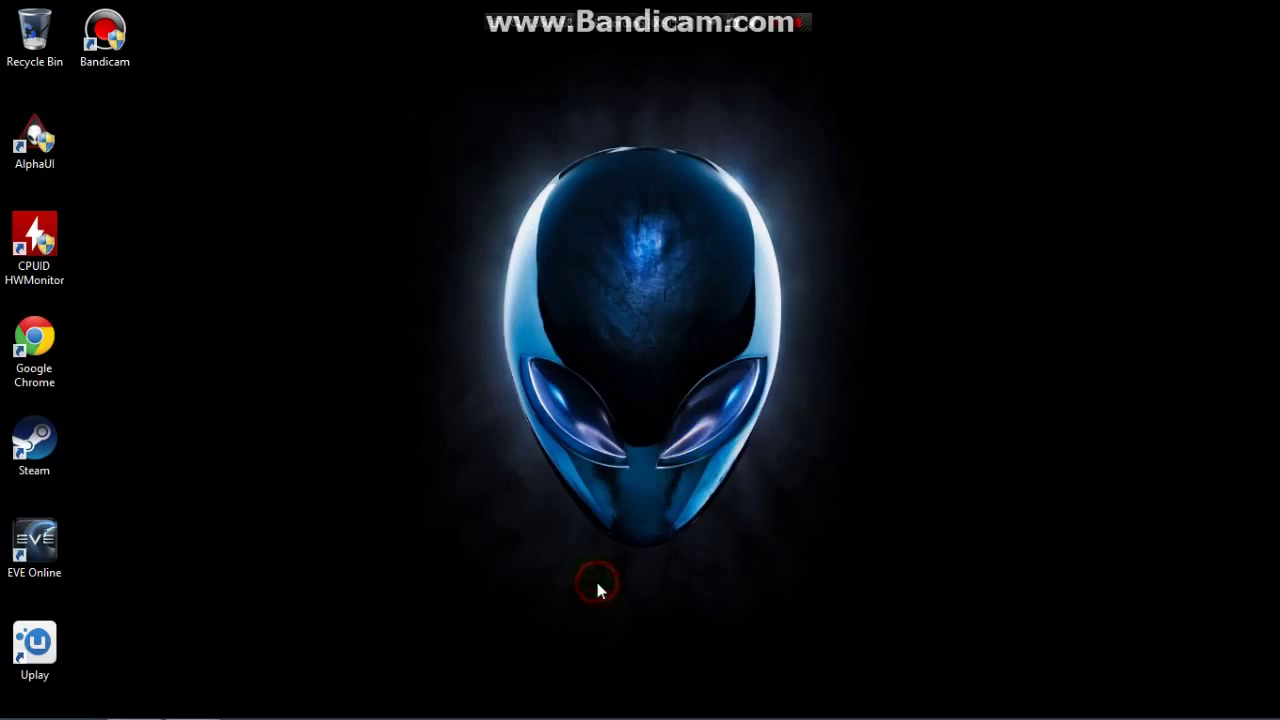
left_click(138, 700)
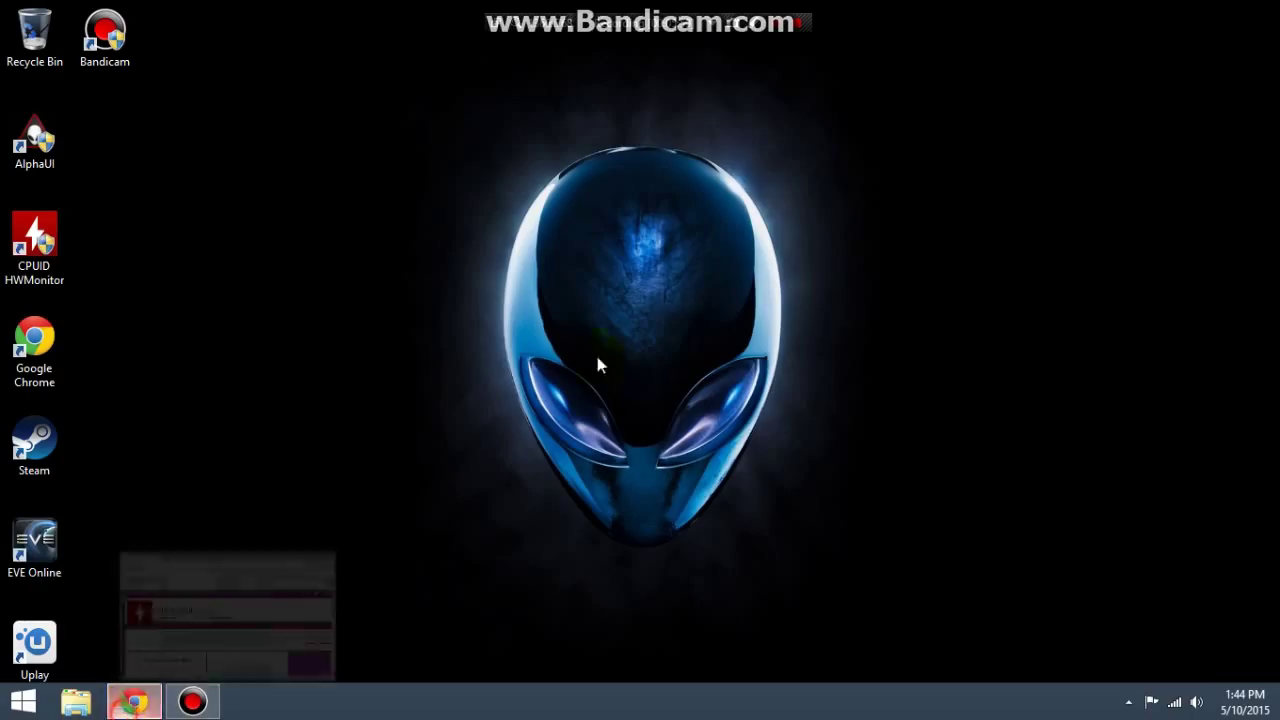
left_click(1137, 73)
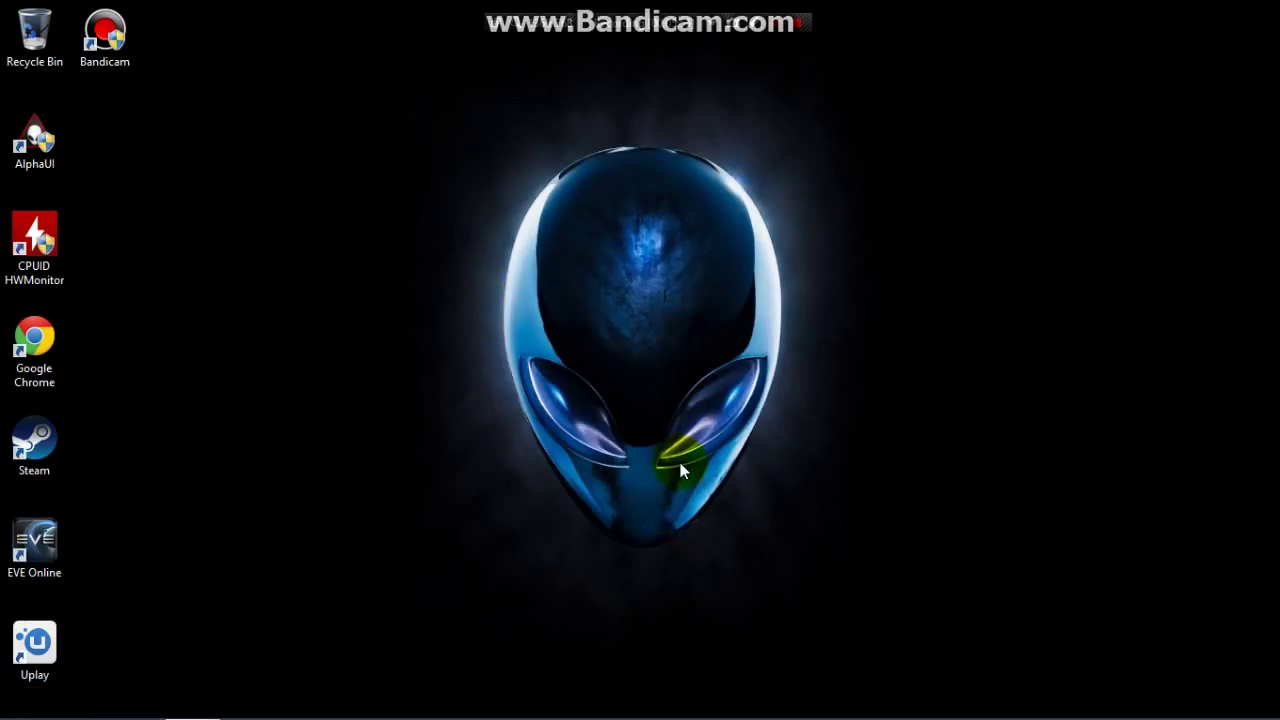
left_click(548, 629)
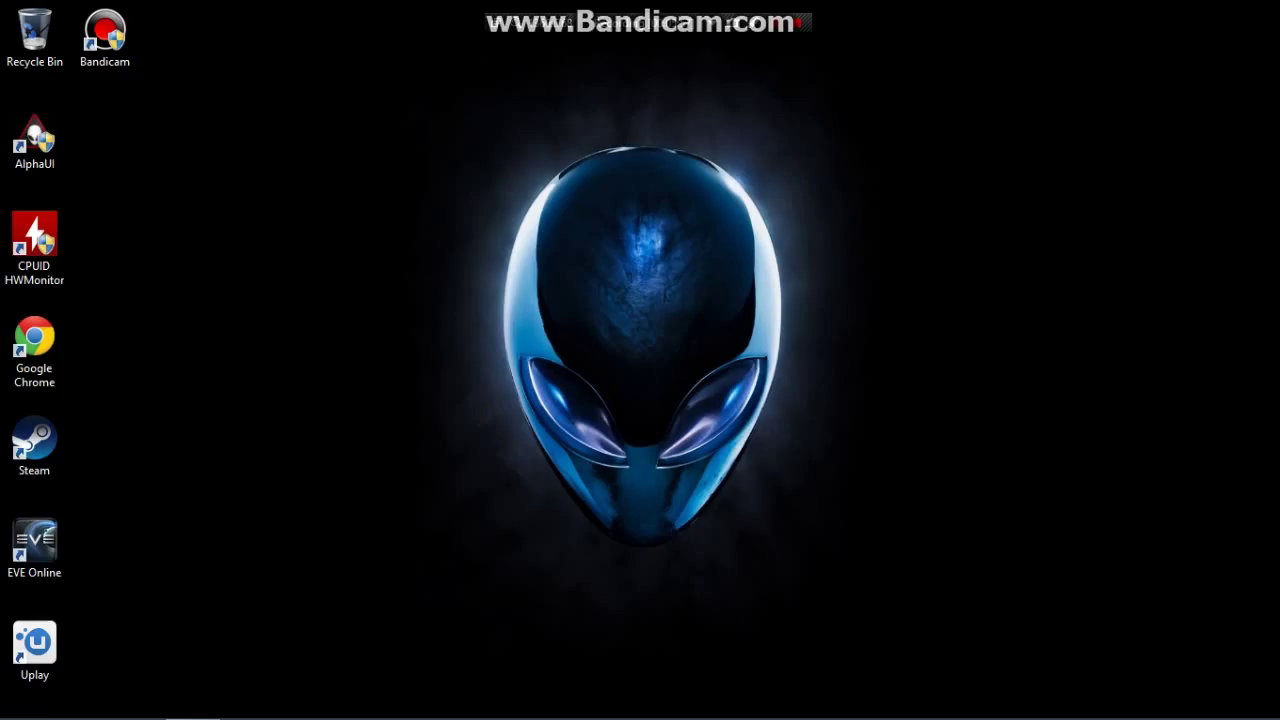
- Open Task Manager with Ctrl+Shift+Esc and sort processes by memory, largest first
key("ctrl+shift+Escape")
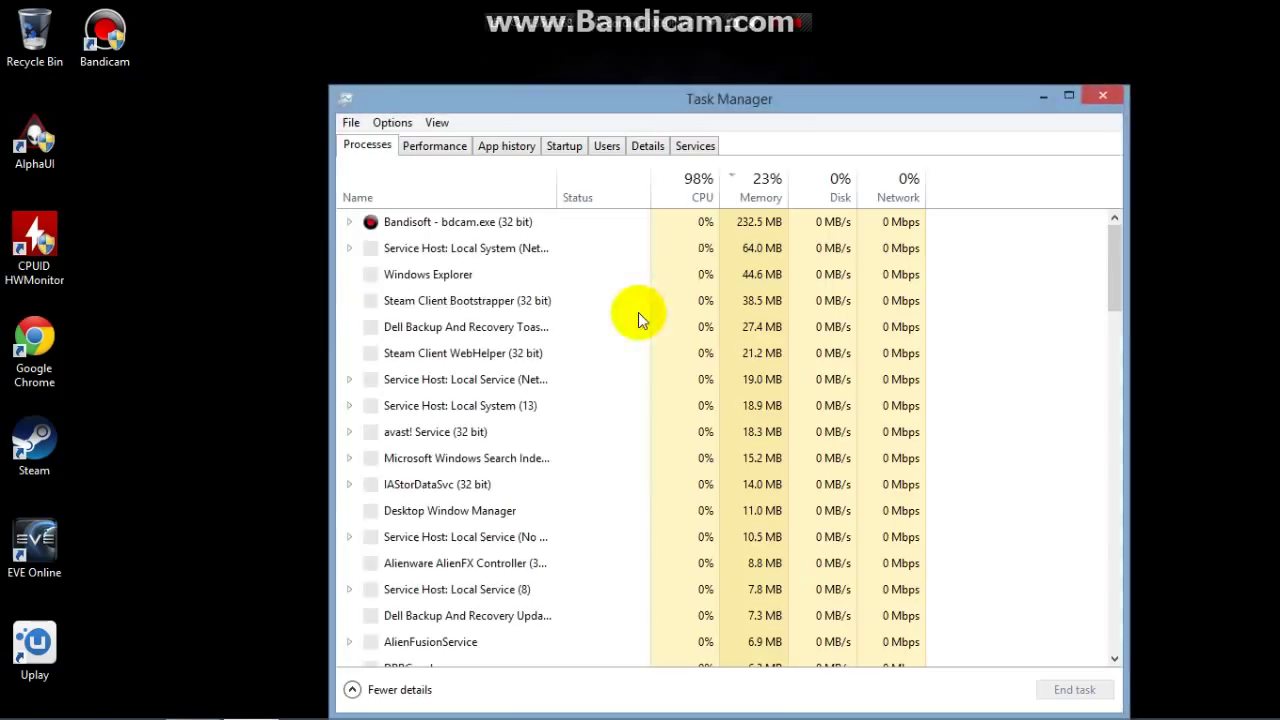
double_click(795, 95)
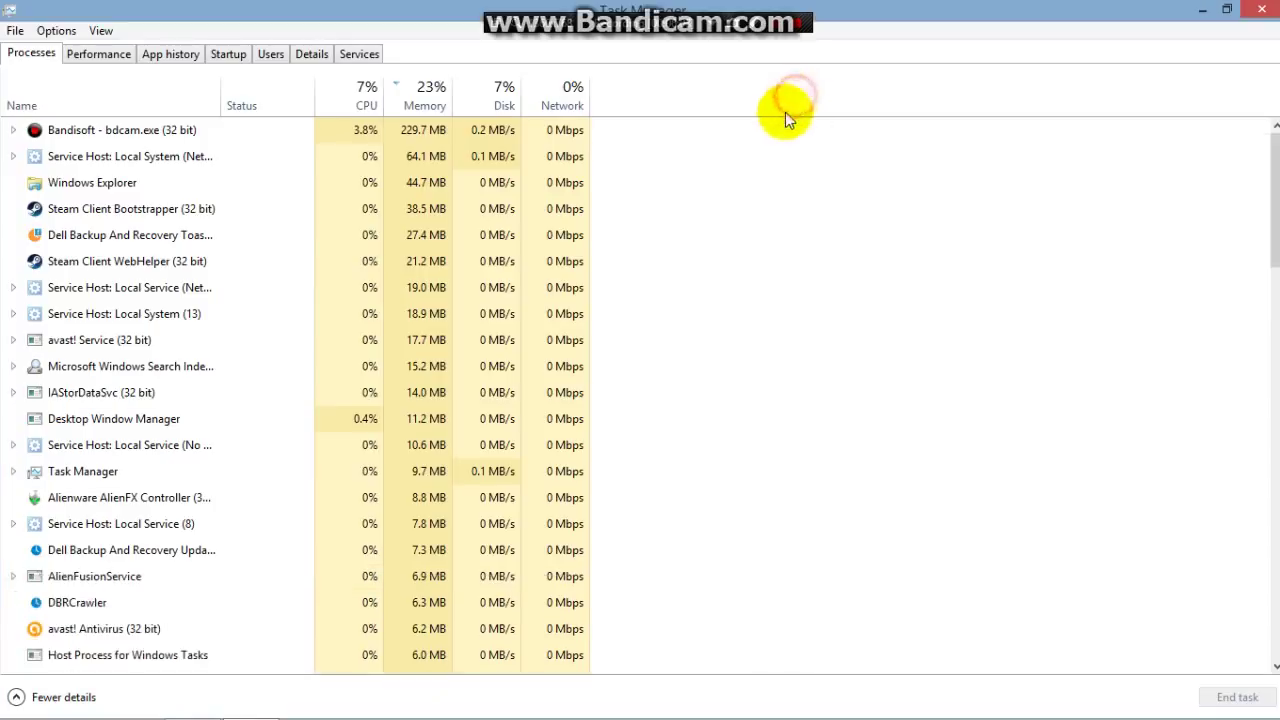
left_click(1226, 9)
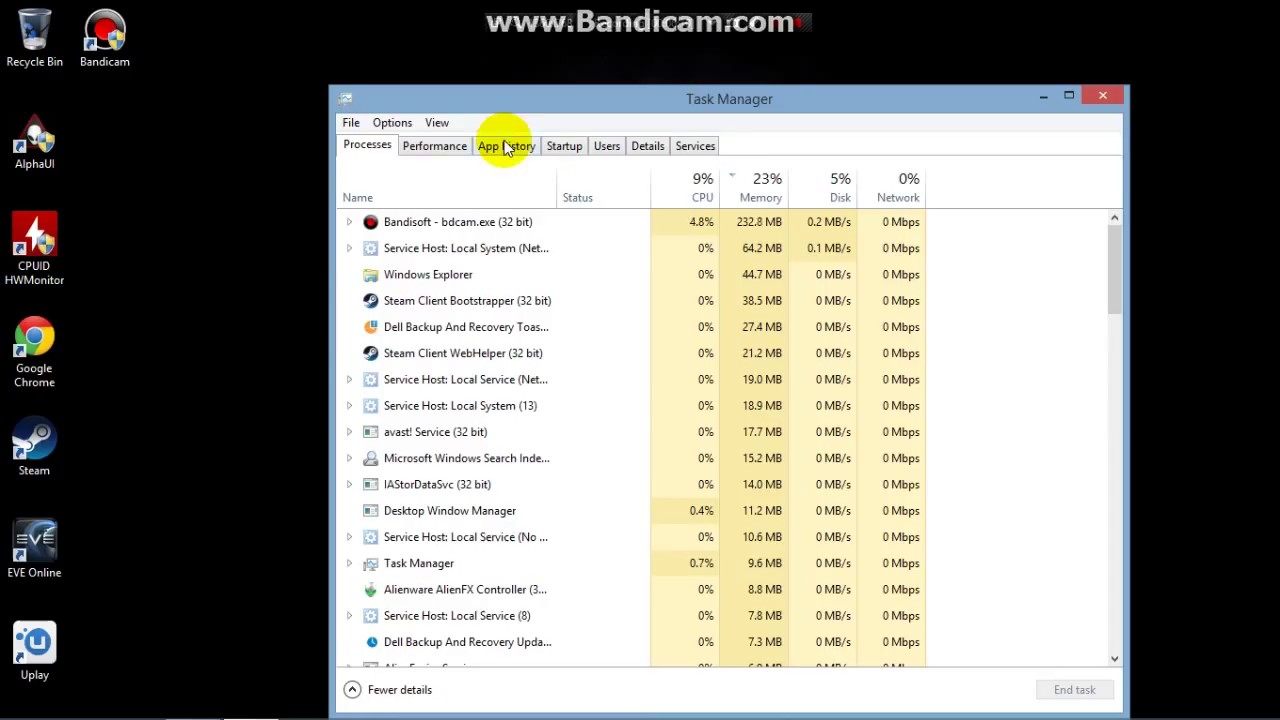
left_click(759, 195)
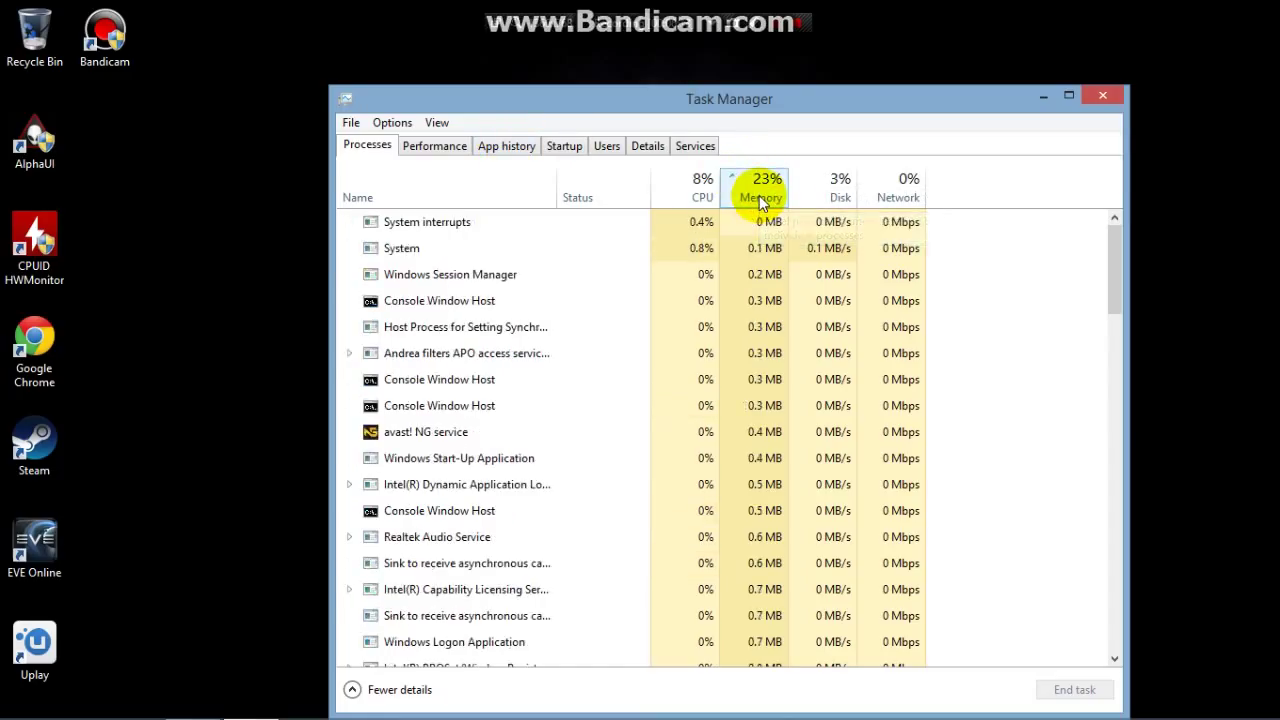
left_click(759, 195)
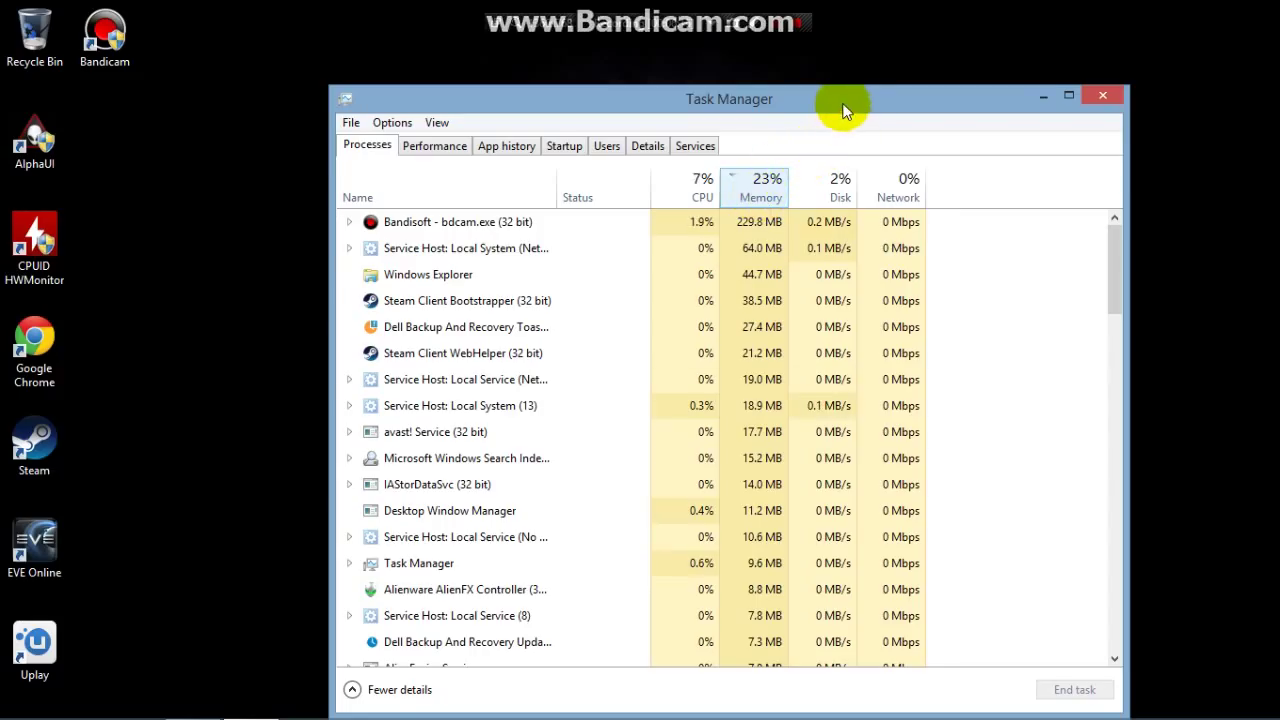
- End the Steam Client WebHelper process
left_click_drag(844, 104, 852, 90)
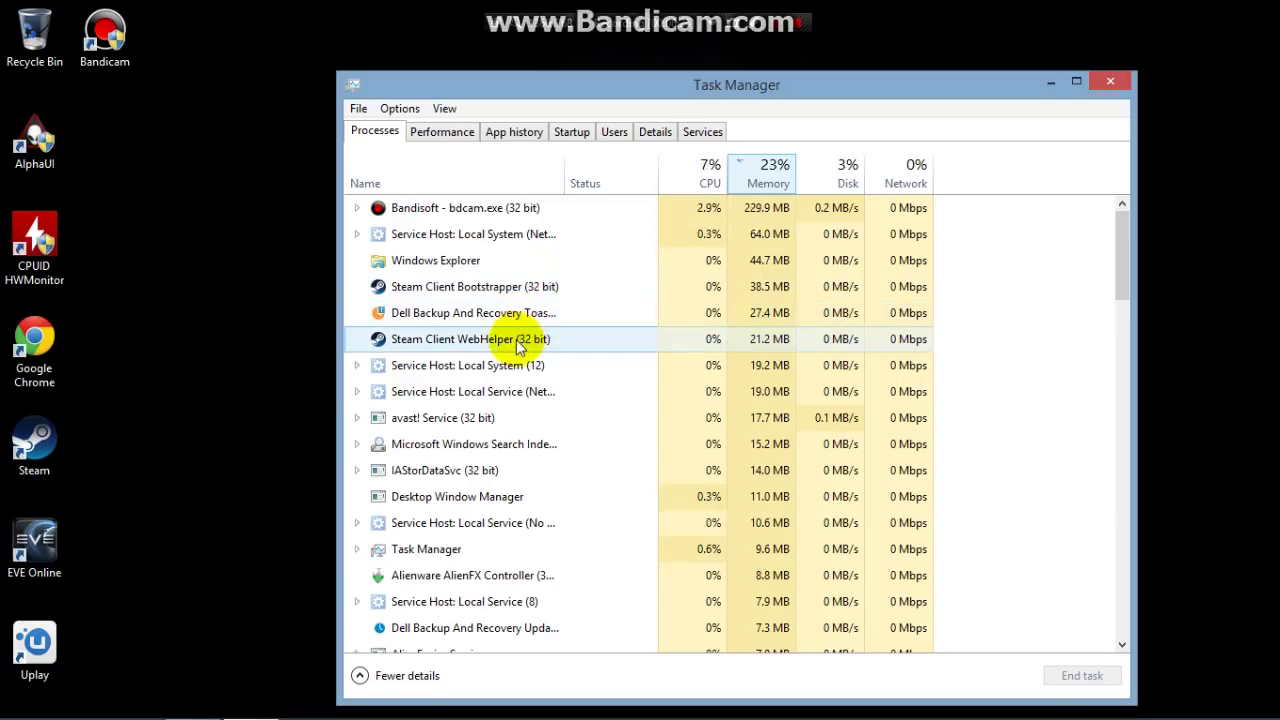
right_click(578, 345)
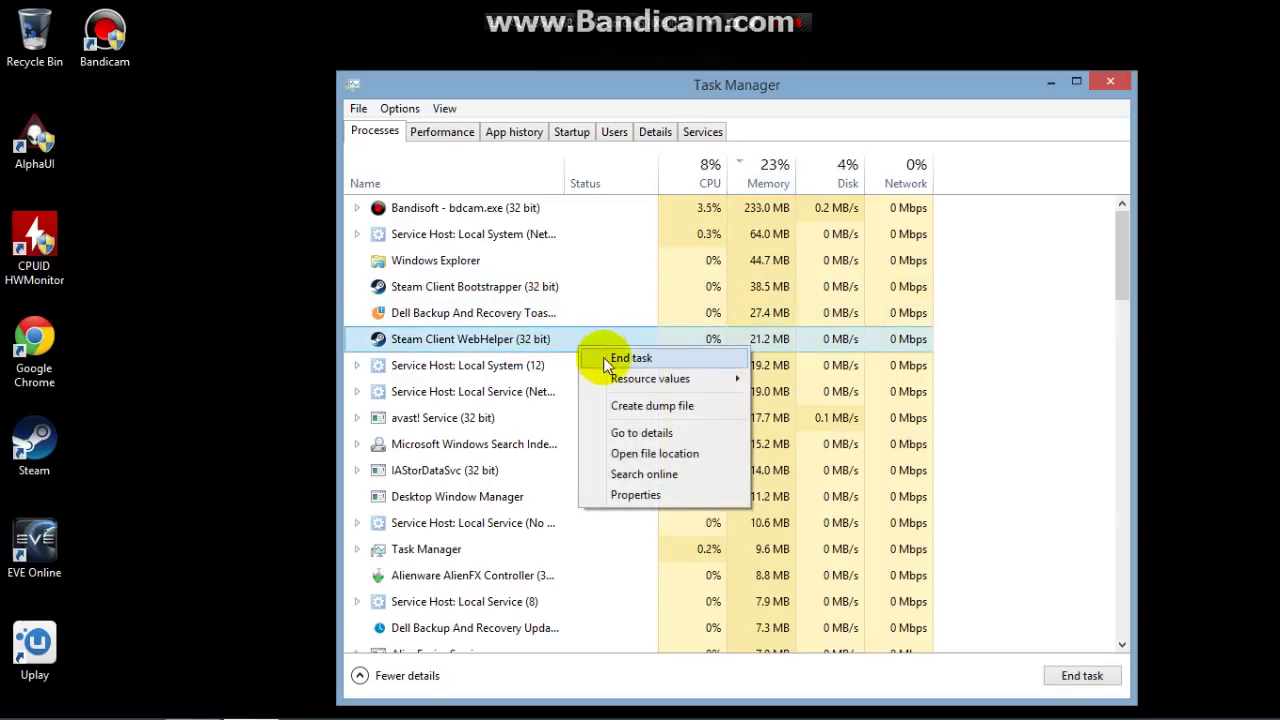
left_click(603, 357)
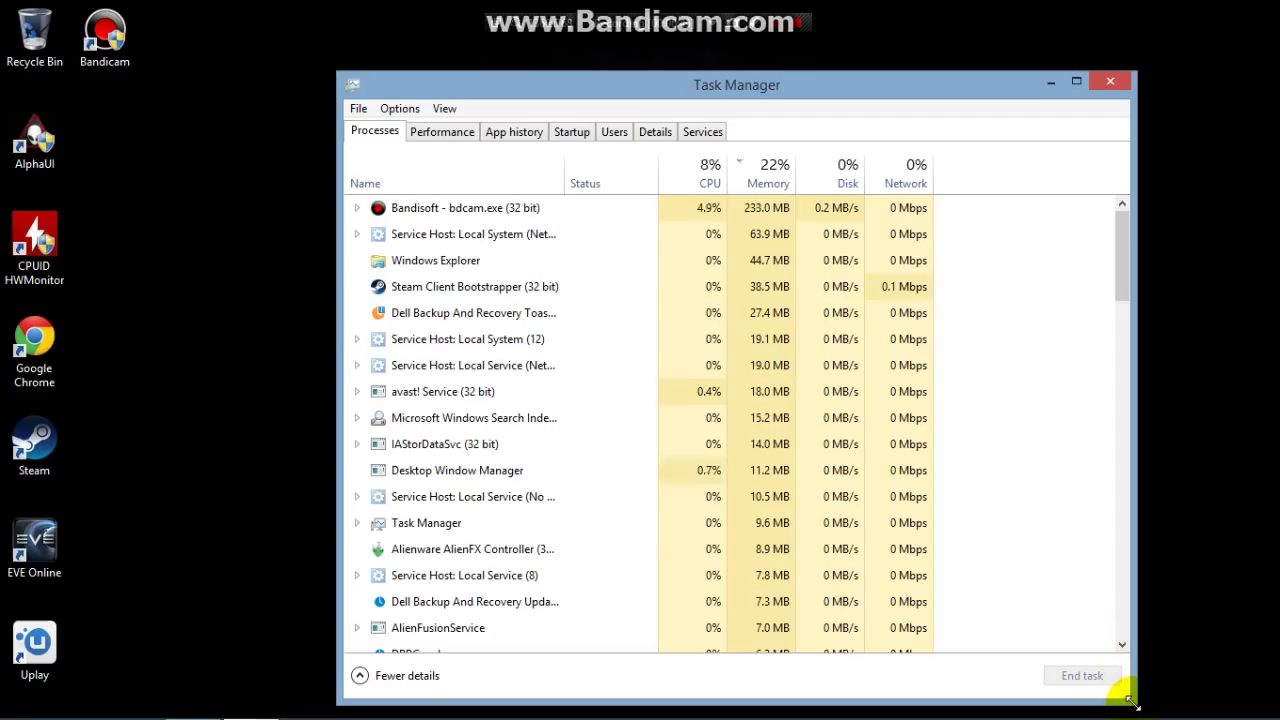
- Shrink the Task Manager window from its corner and move it up and left
left_click_drag(1138, 682, 1151, 645)
left_click_drag(877, 89, 802, 62)
mouse_move(1125, 715)
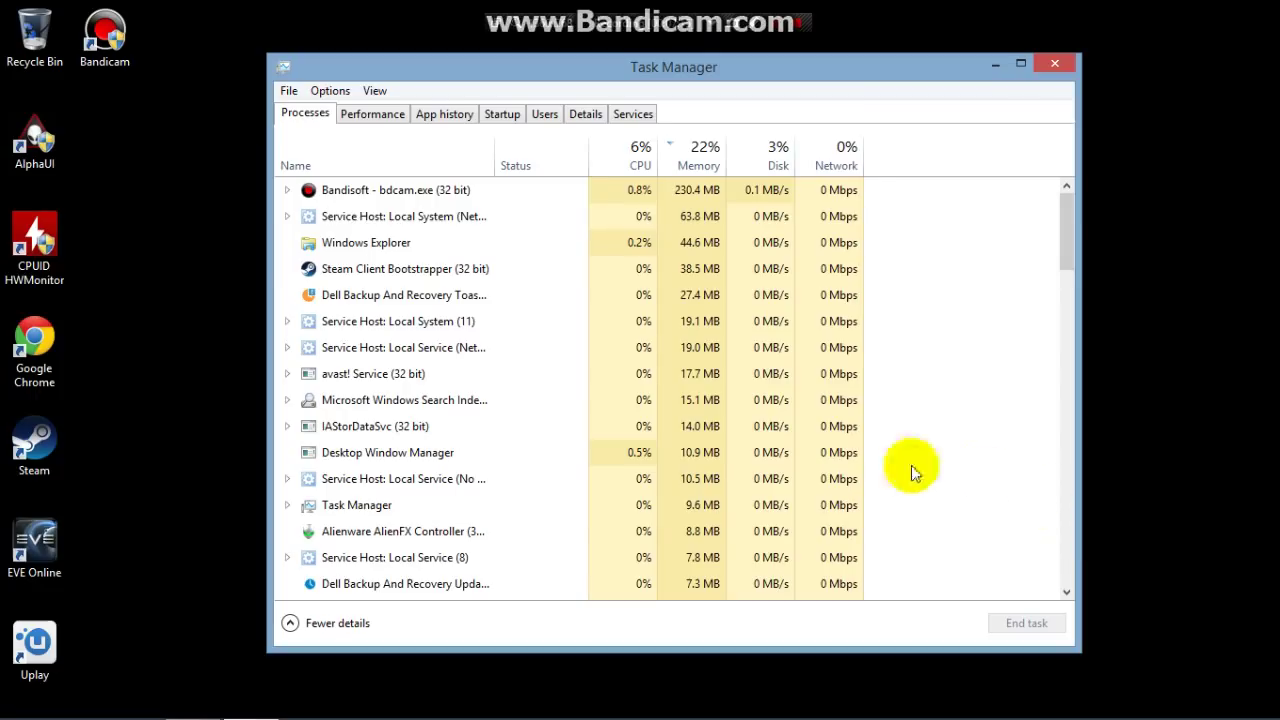
- End both Dell Backup And Recovery processes and the DBRCrawler process
right_click(463, 312)
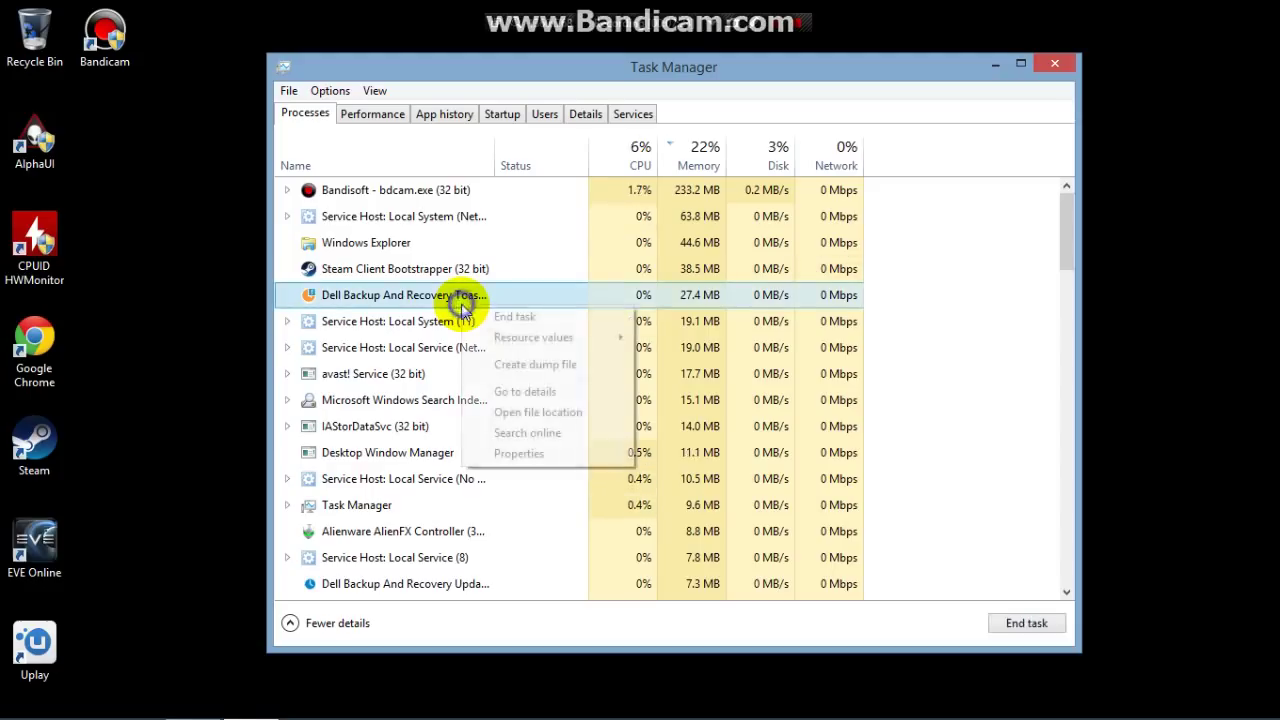
left_click(493, 320)
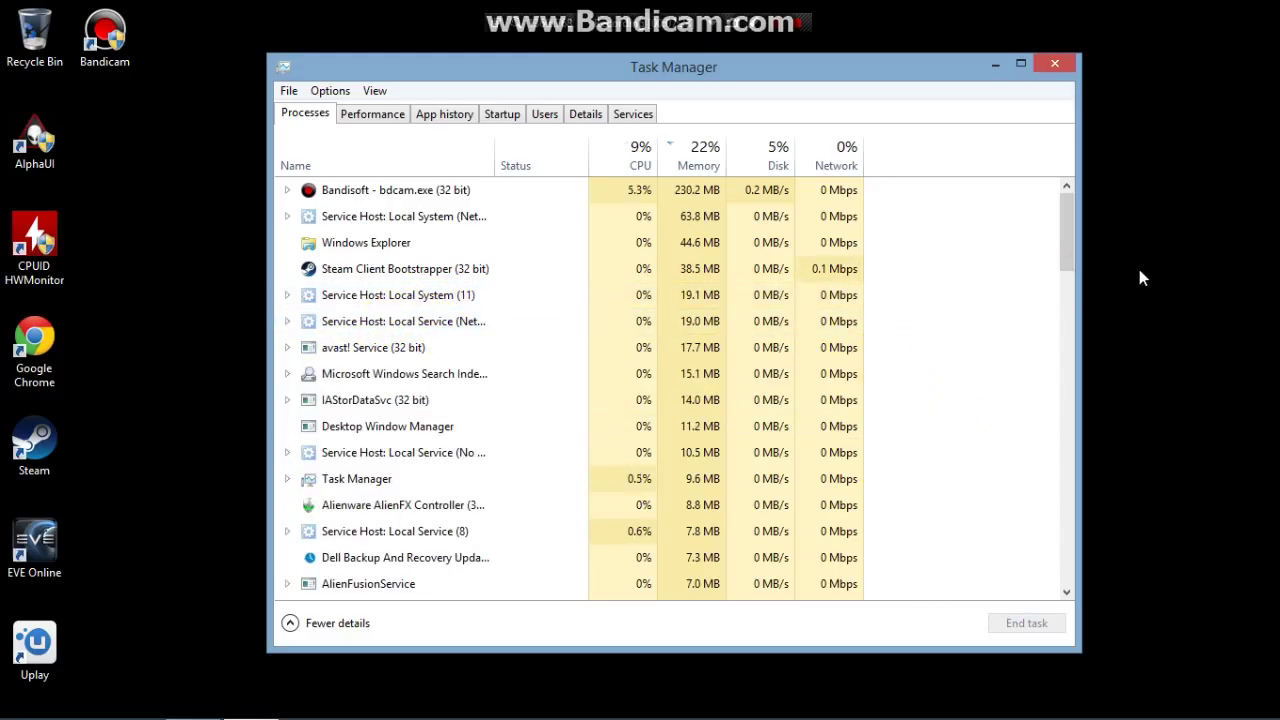
left_click_drag(1070, 247, 1068, 288)
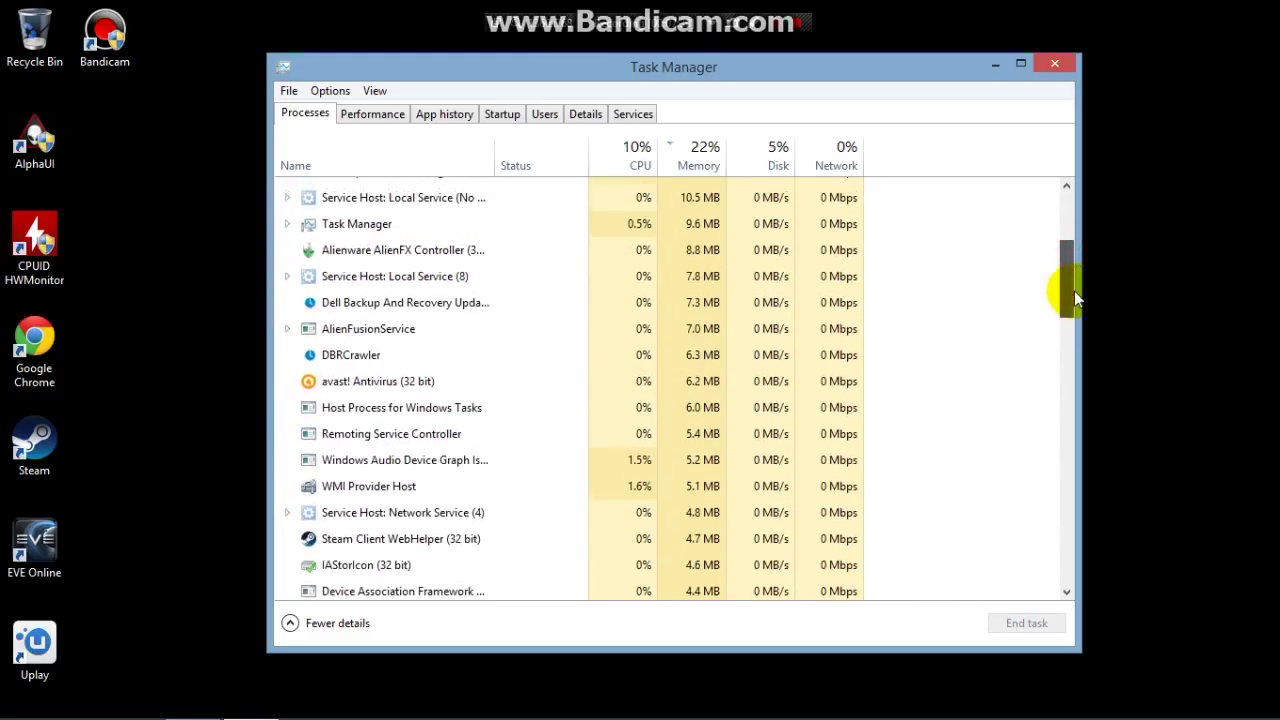
right_click(340, 361)
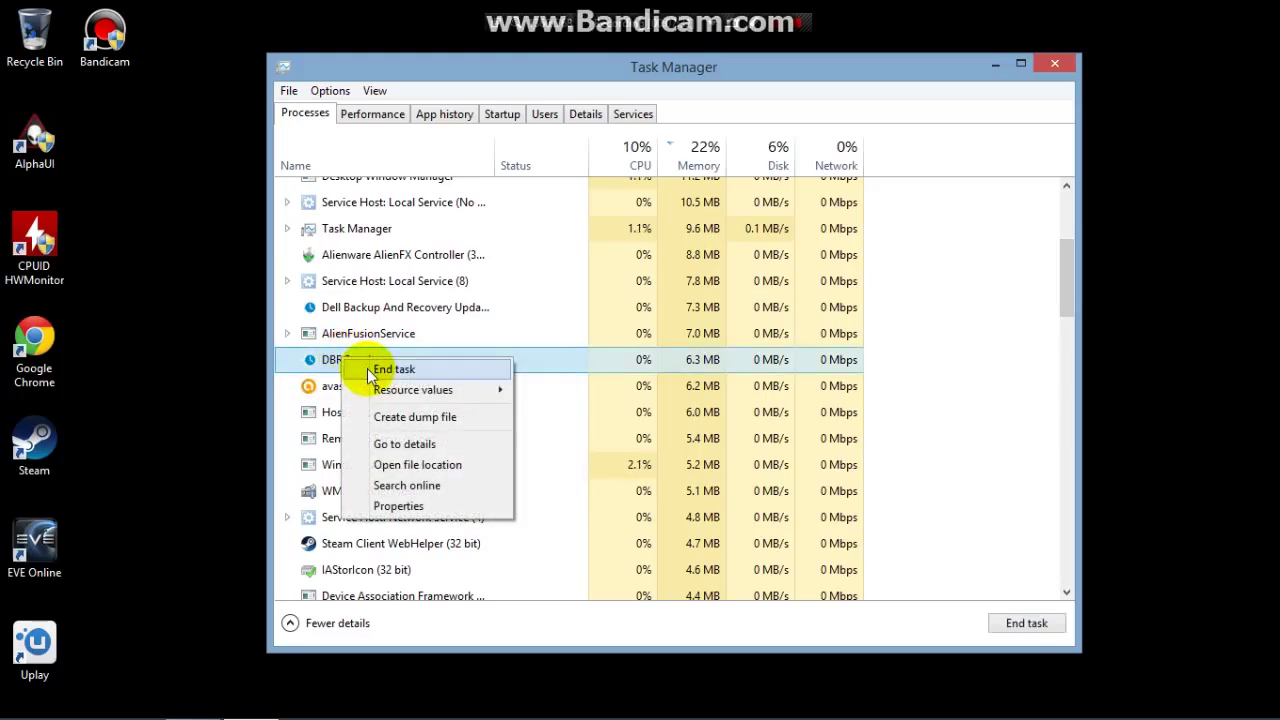
left_click(368, 371)
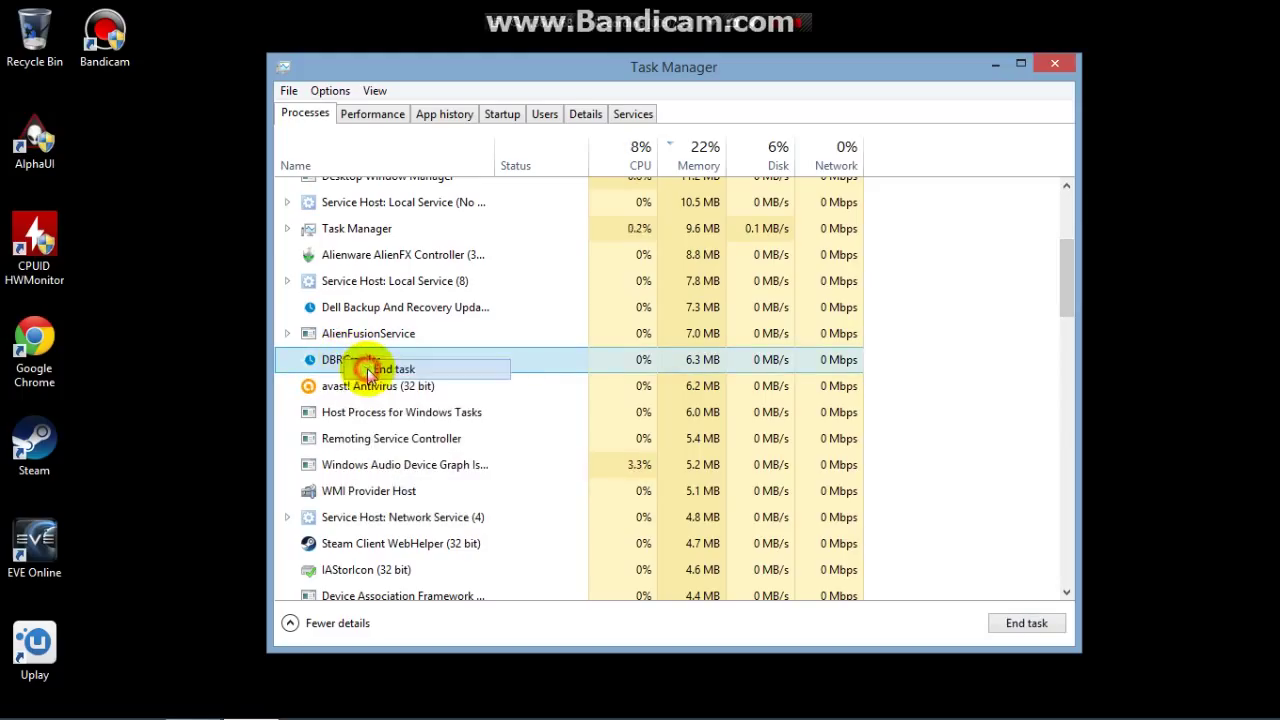
right_click(386, 313)
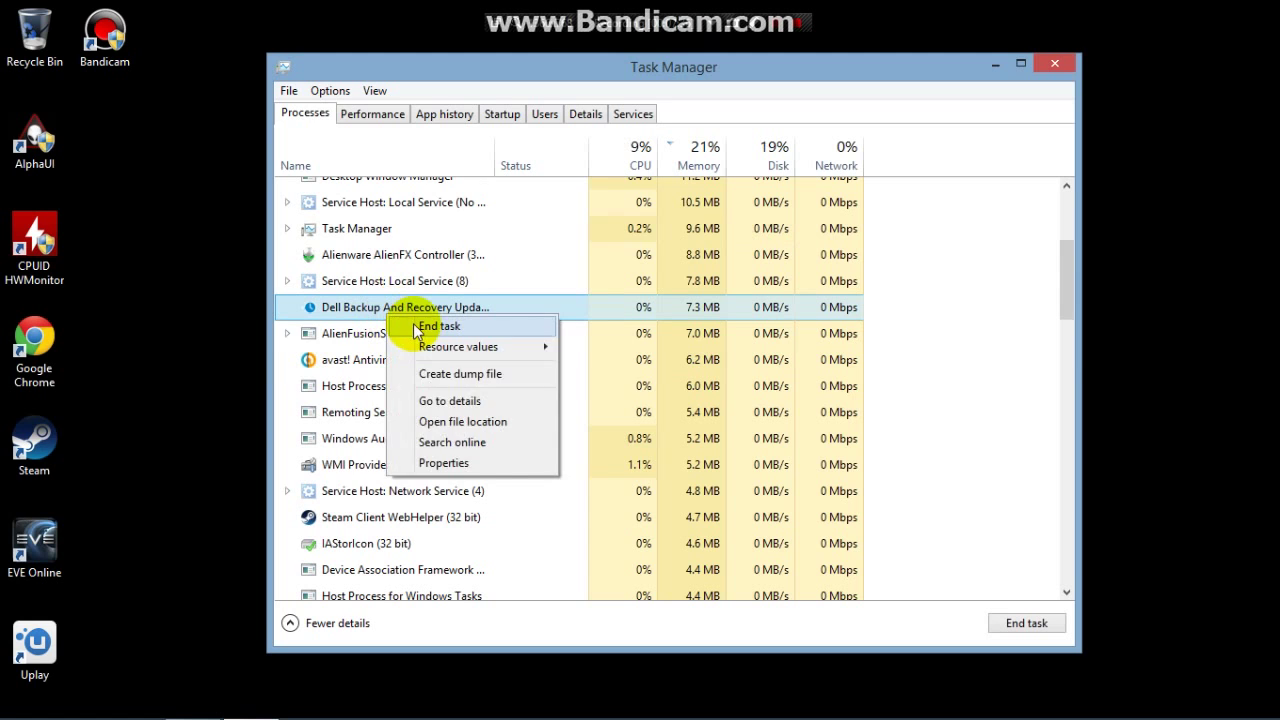
left_click(418, 322)
left_click_drag(1064, 250, 1066, 289)
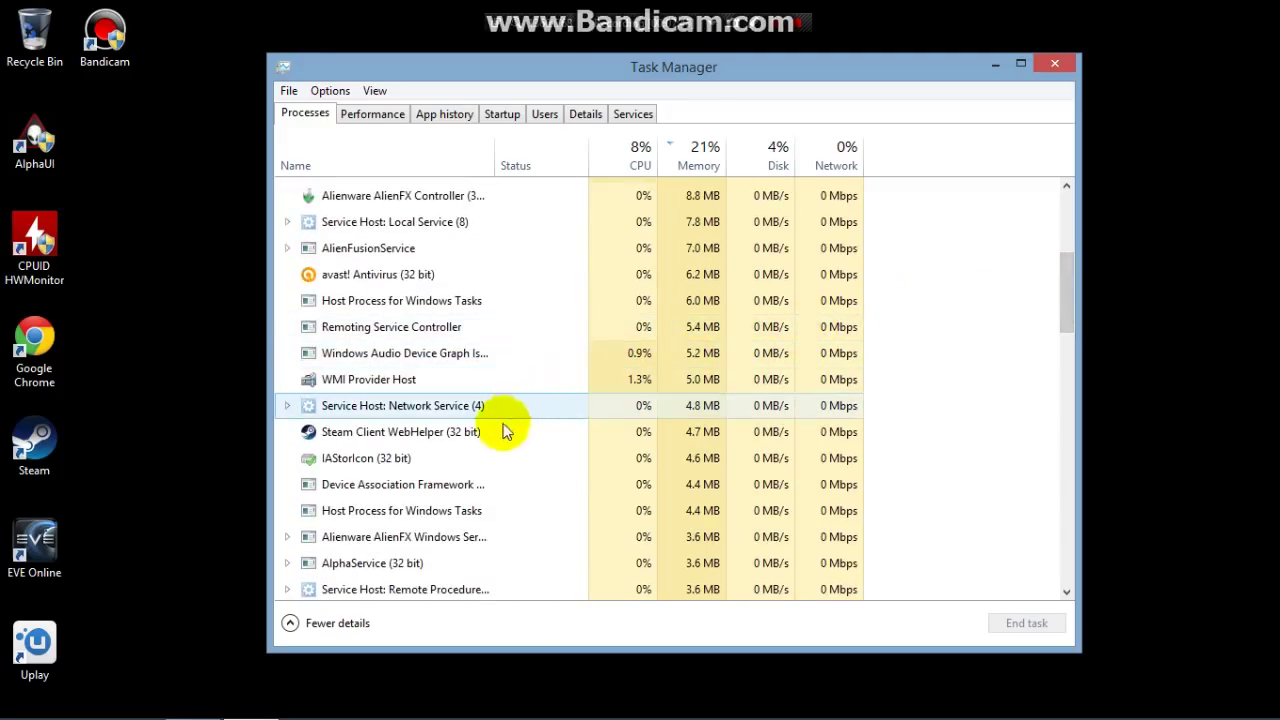
- Go to the details of Steam Client Bootstrapper, showing Steam.exe
left_click_drag(1062, 300, 1066, 191)
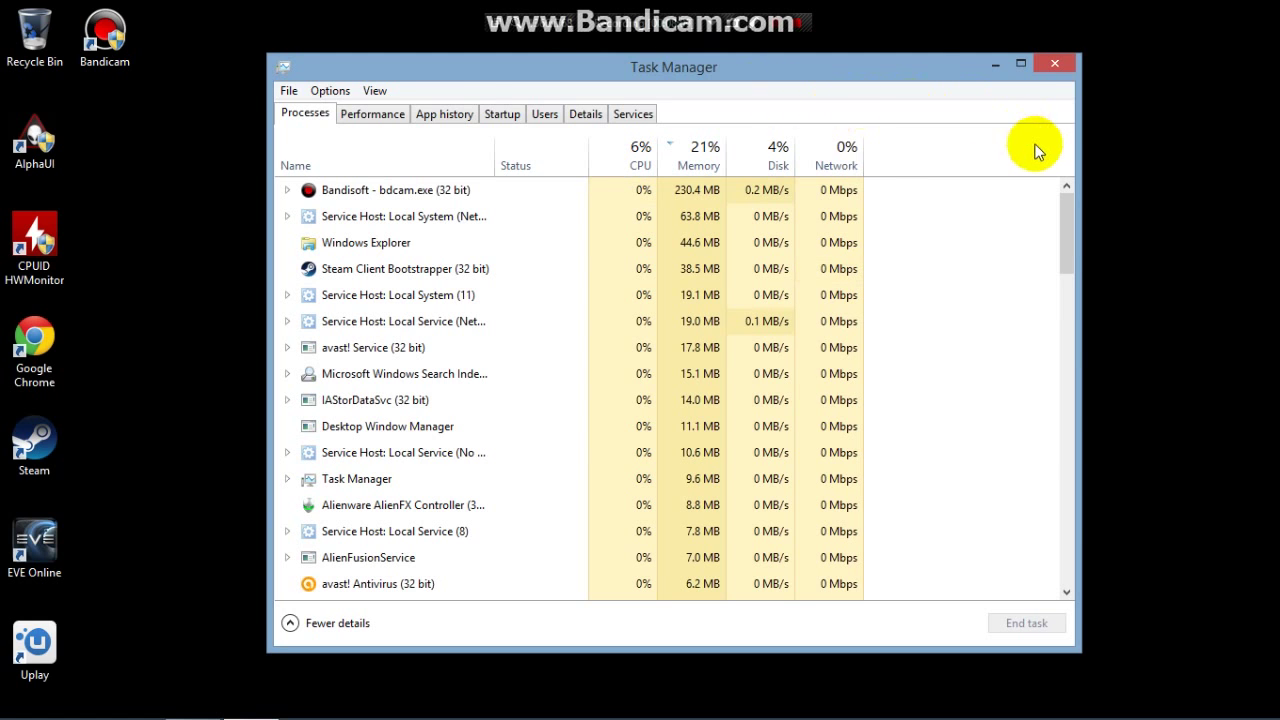
left_click(1069, 262)
left_click_drag(1069, 262, 1064, 205)
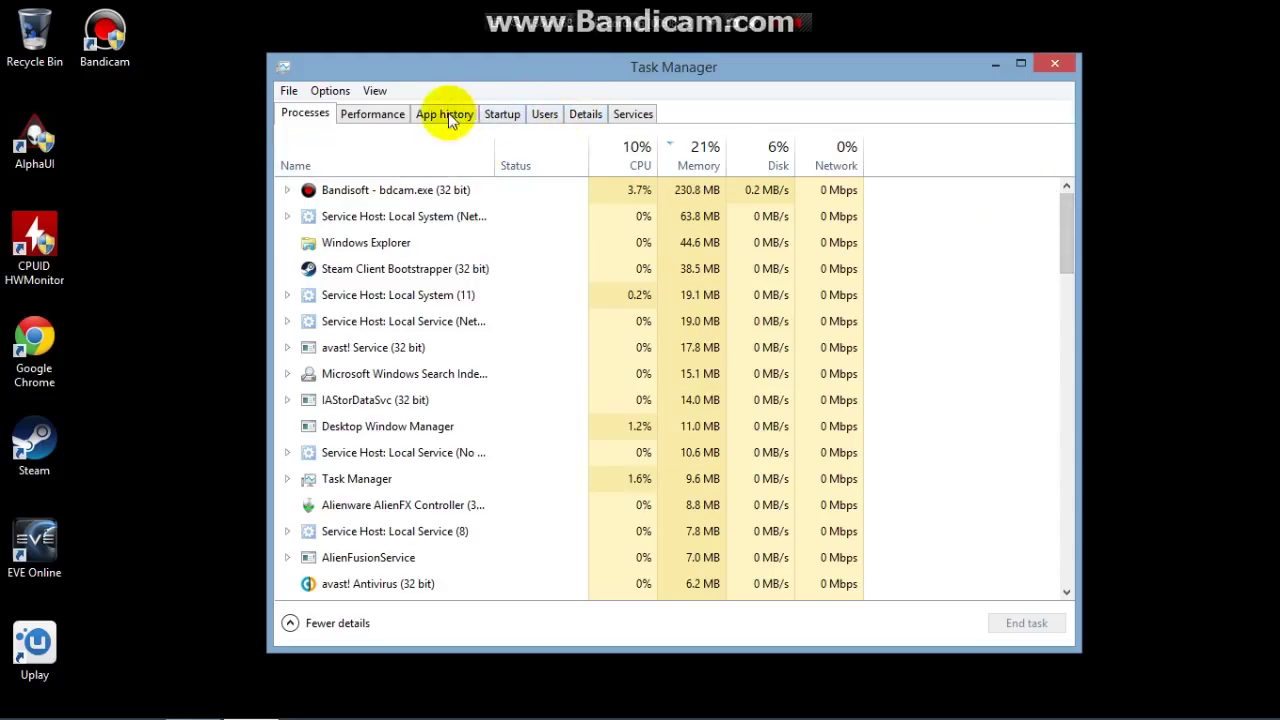
left_click(694, 243)
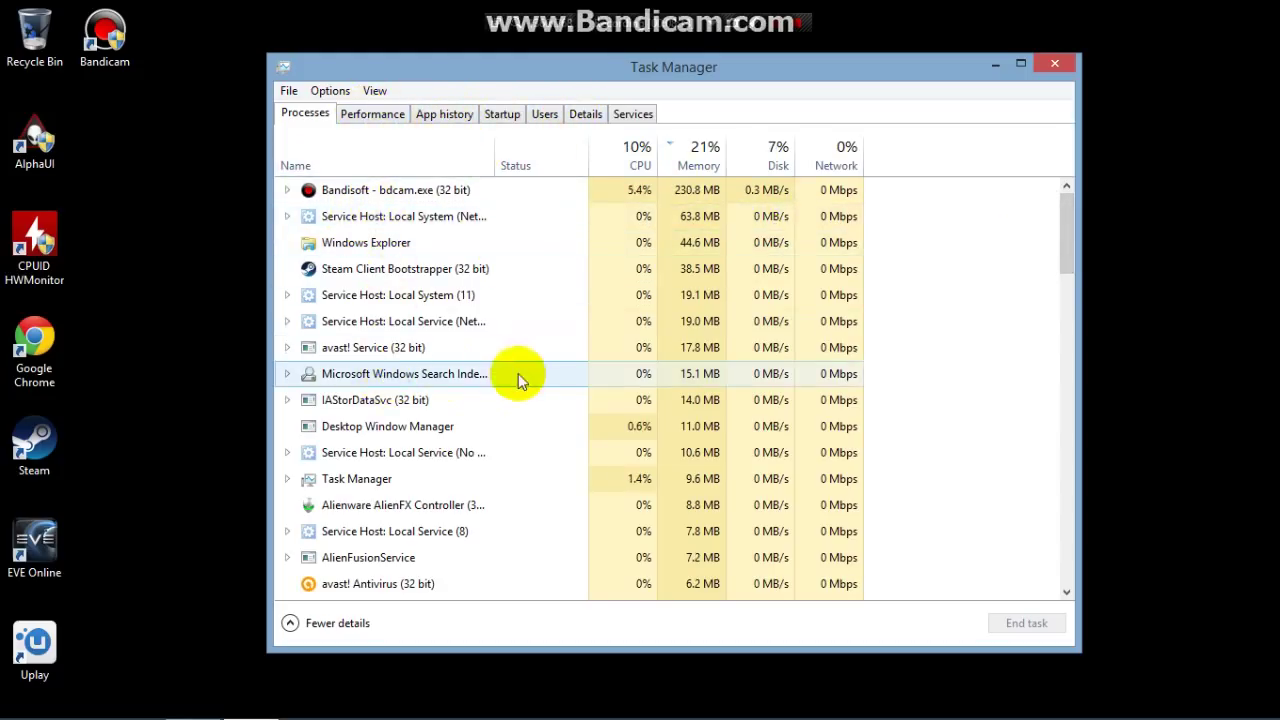
left_click(414, 272)
right_click(414, 272)
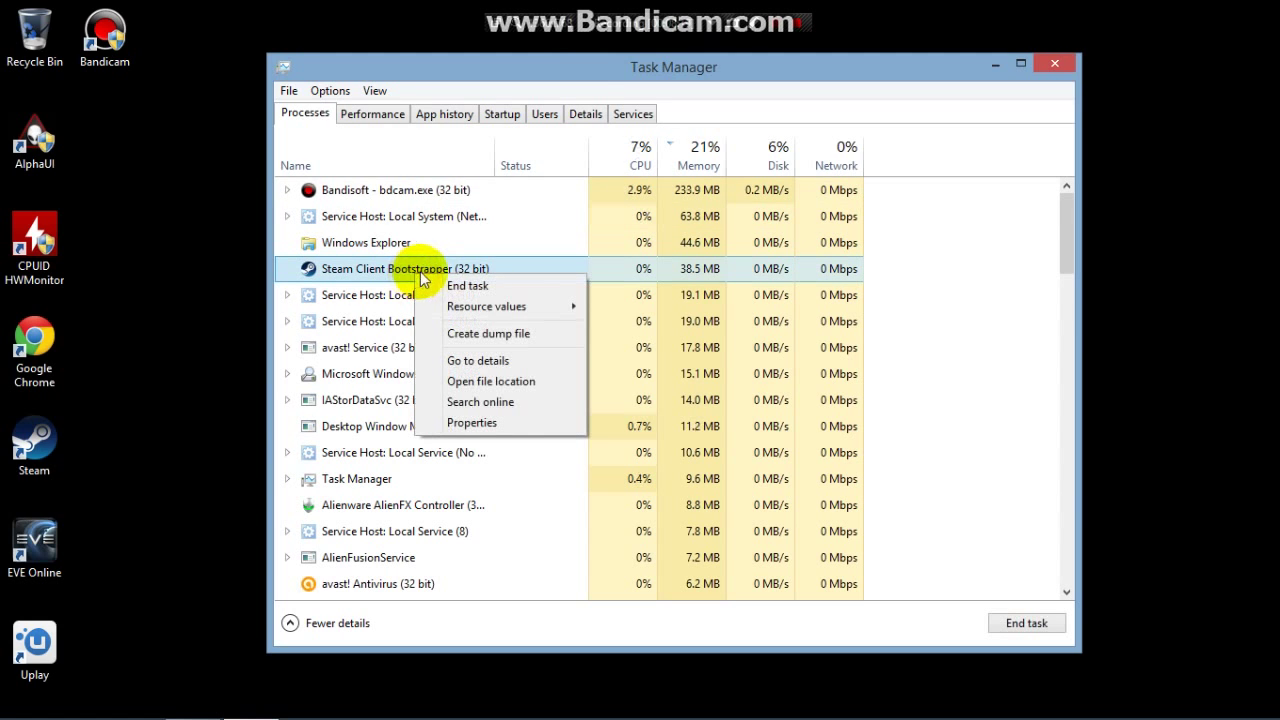
left_click(492, 359)
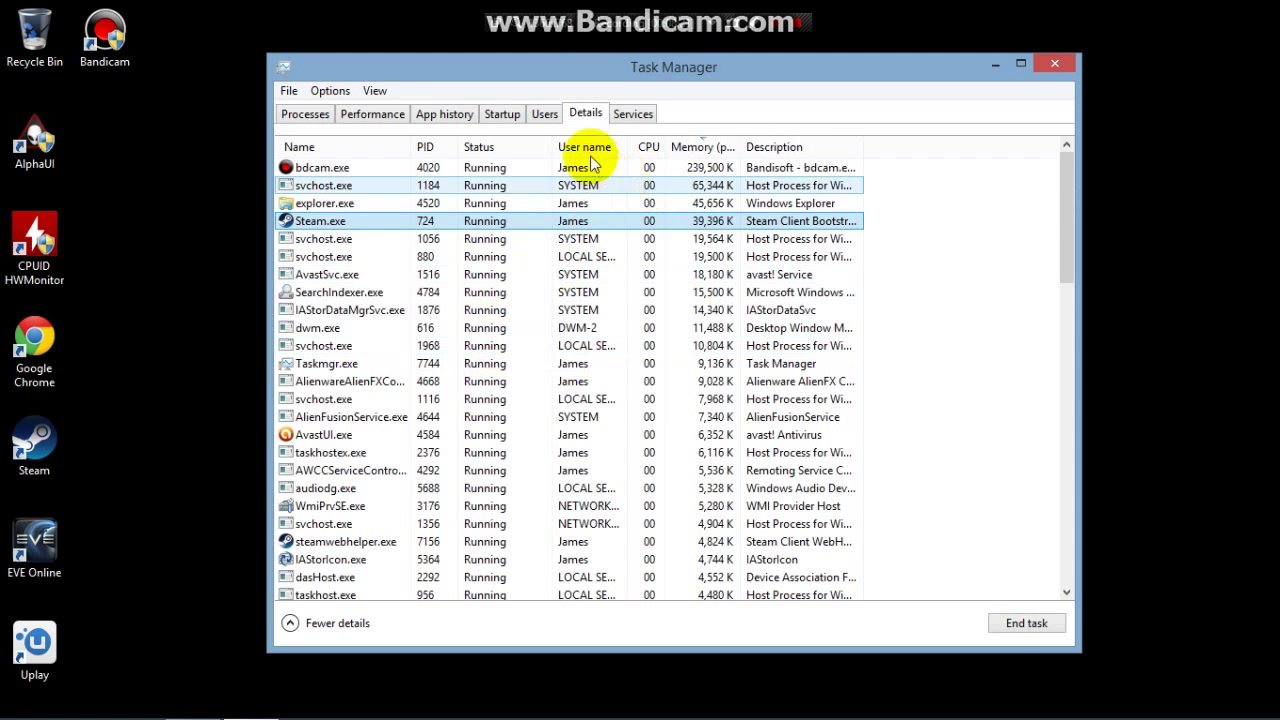
- Stop the SysMain (Superfetch) service on the Services tab and scroll back to the top
left_click(640, 114)
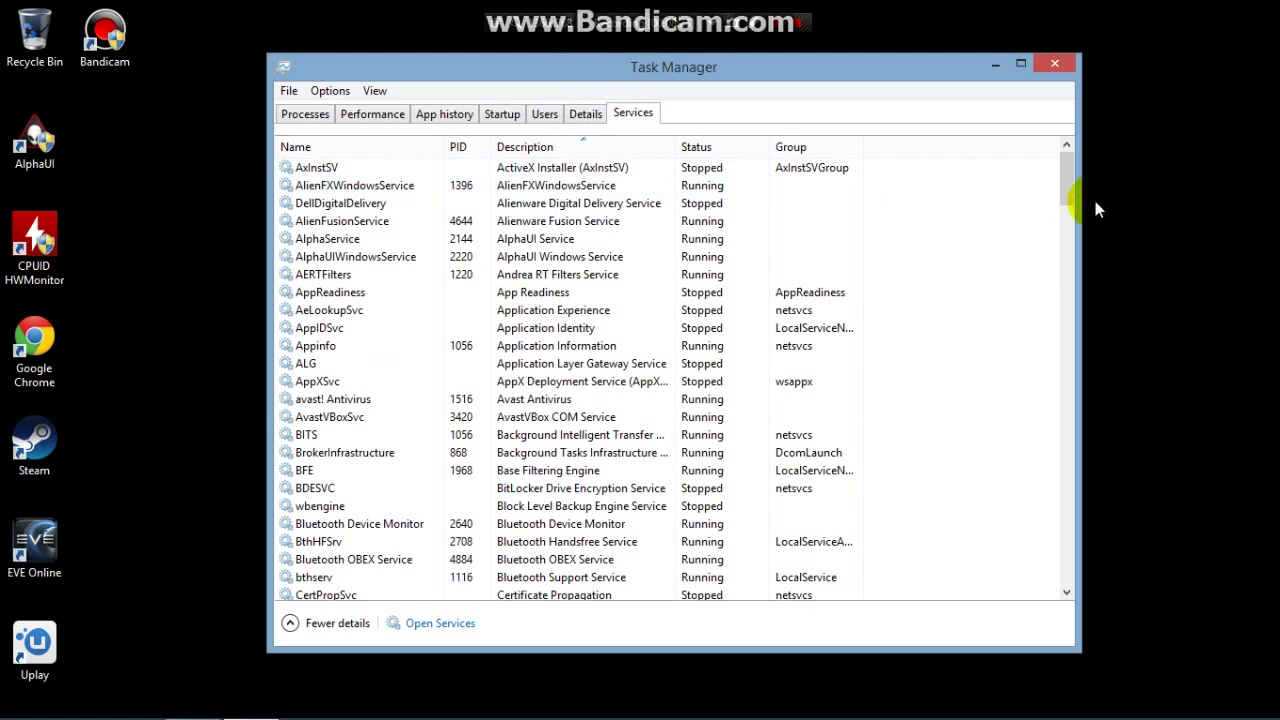
left_click_drag(1066, 178, 903, 489)
left_click(549, 492)
right_click(547, 456)
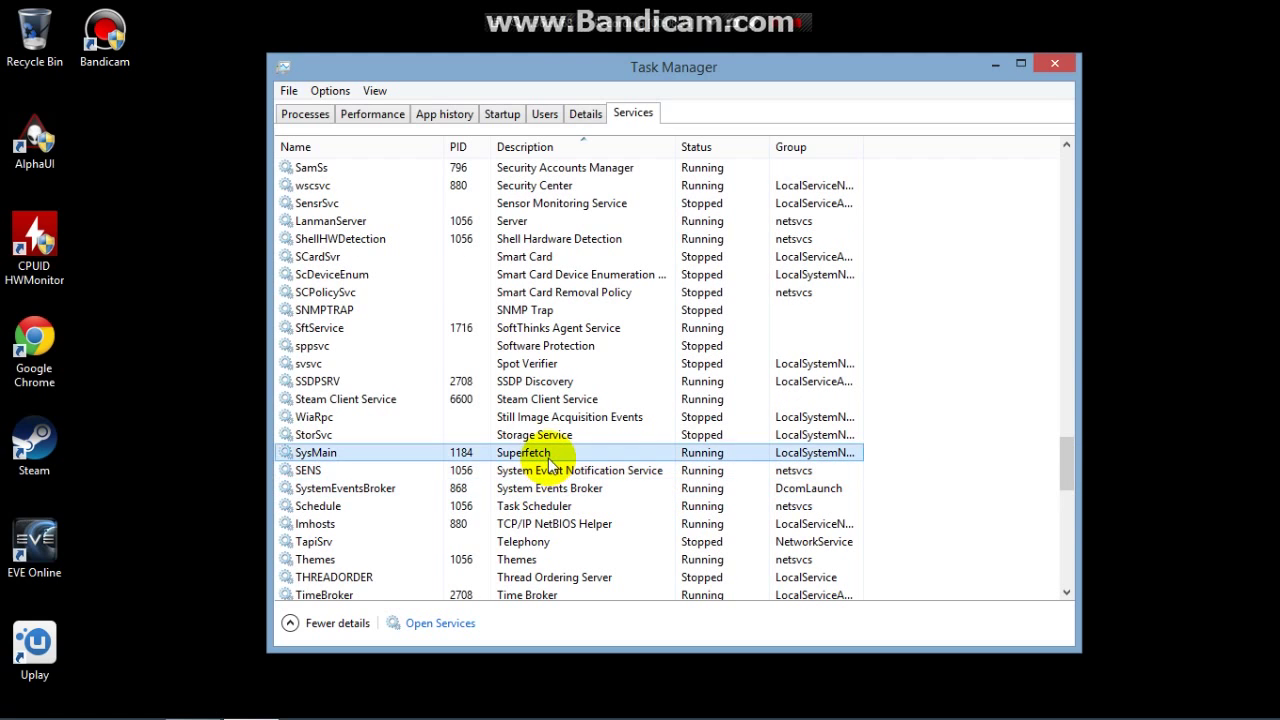
left_click(580, 491)
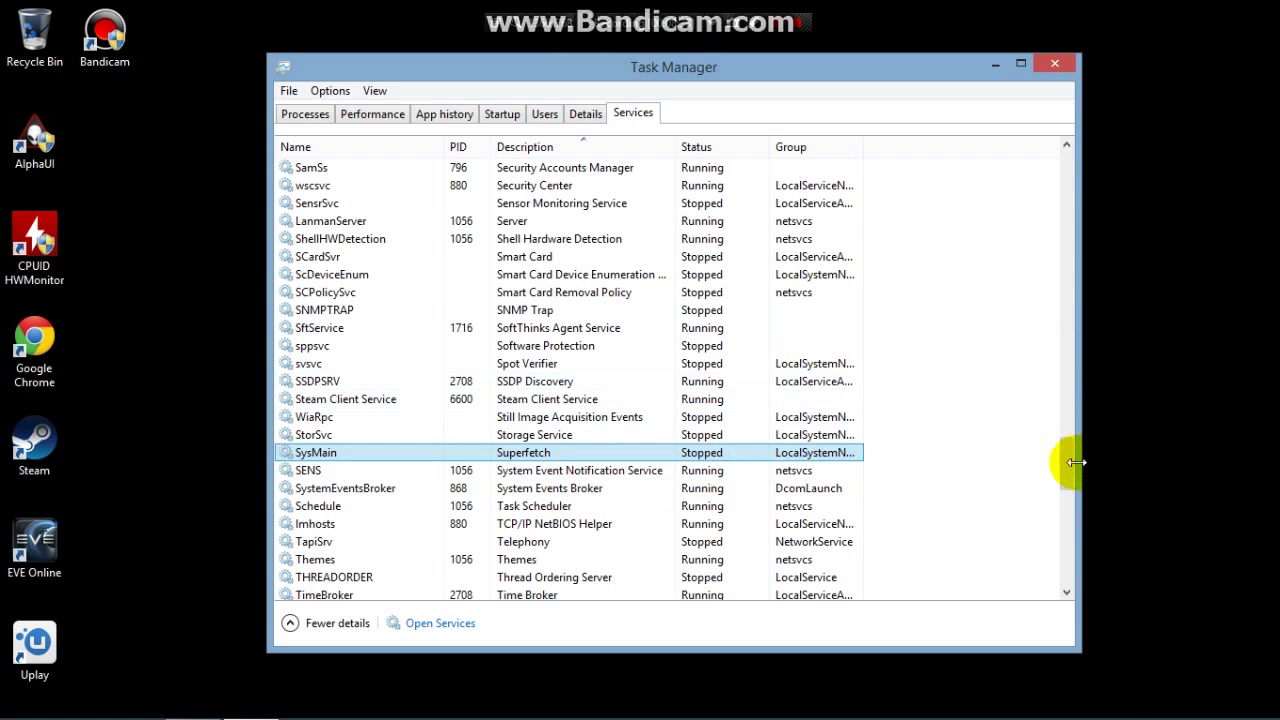
left_click_drag(1070, 465, 1090, 106)
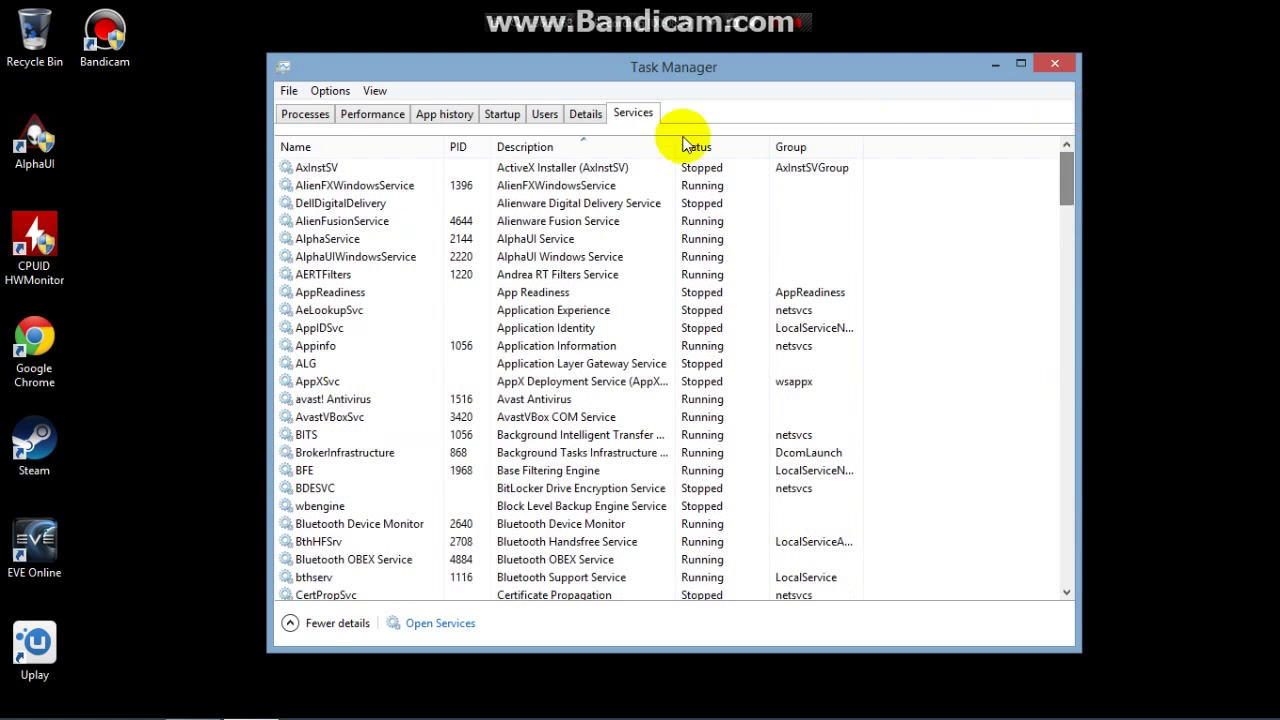
- Sort the Details process list by Name, then scroll through the Services list
left_click(368, 113)
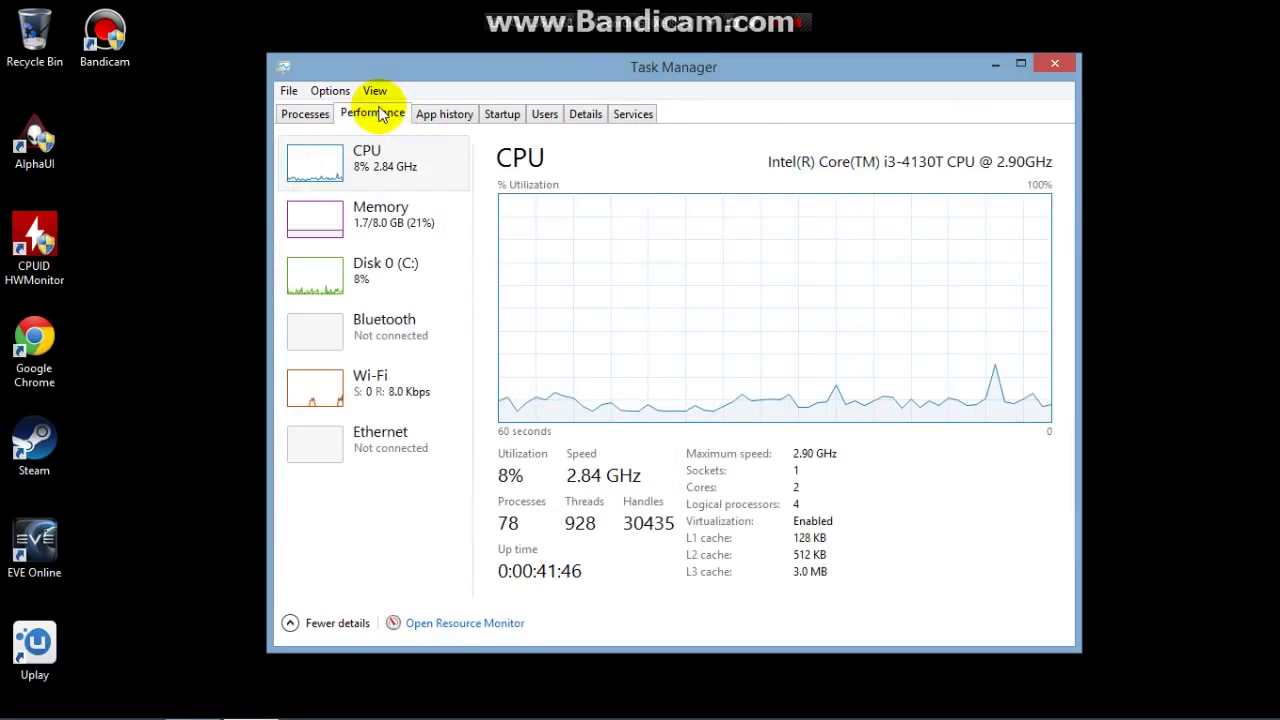
left_click(306, 112)
left_click(612, 114)
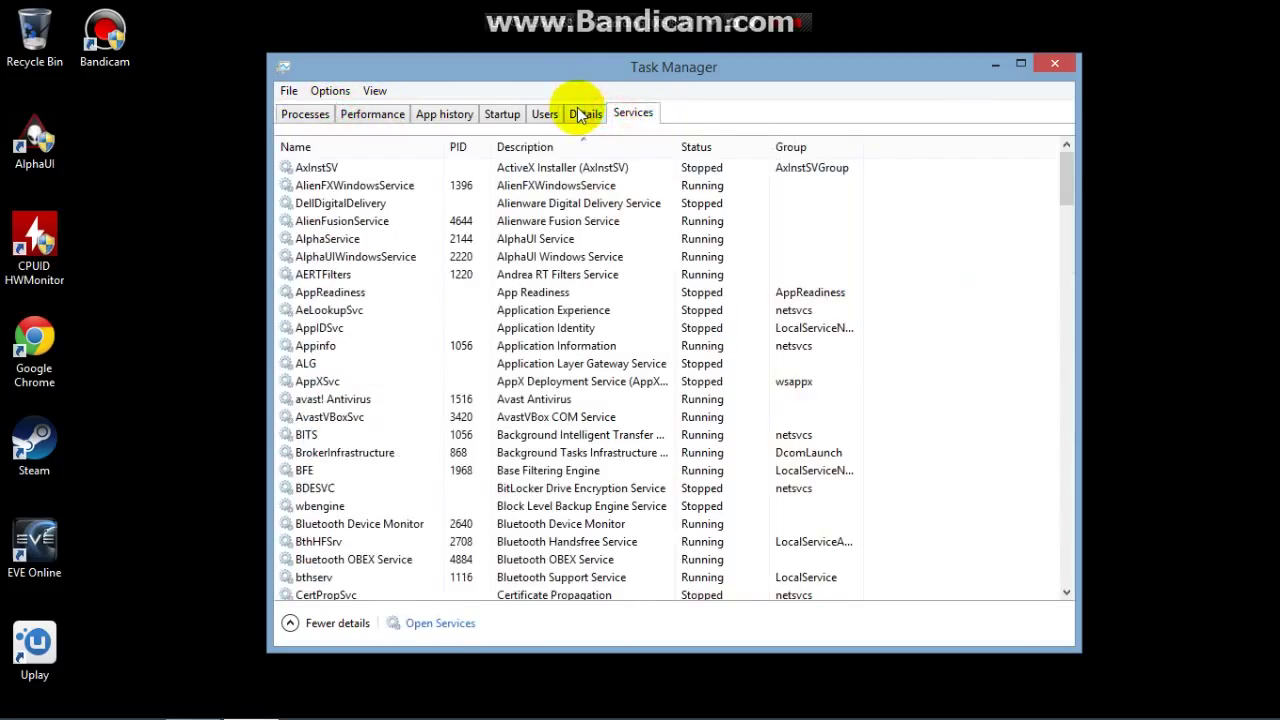
left_click(586, 114)
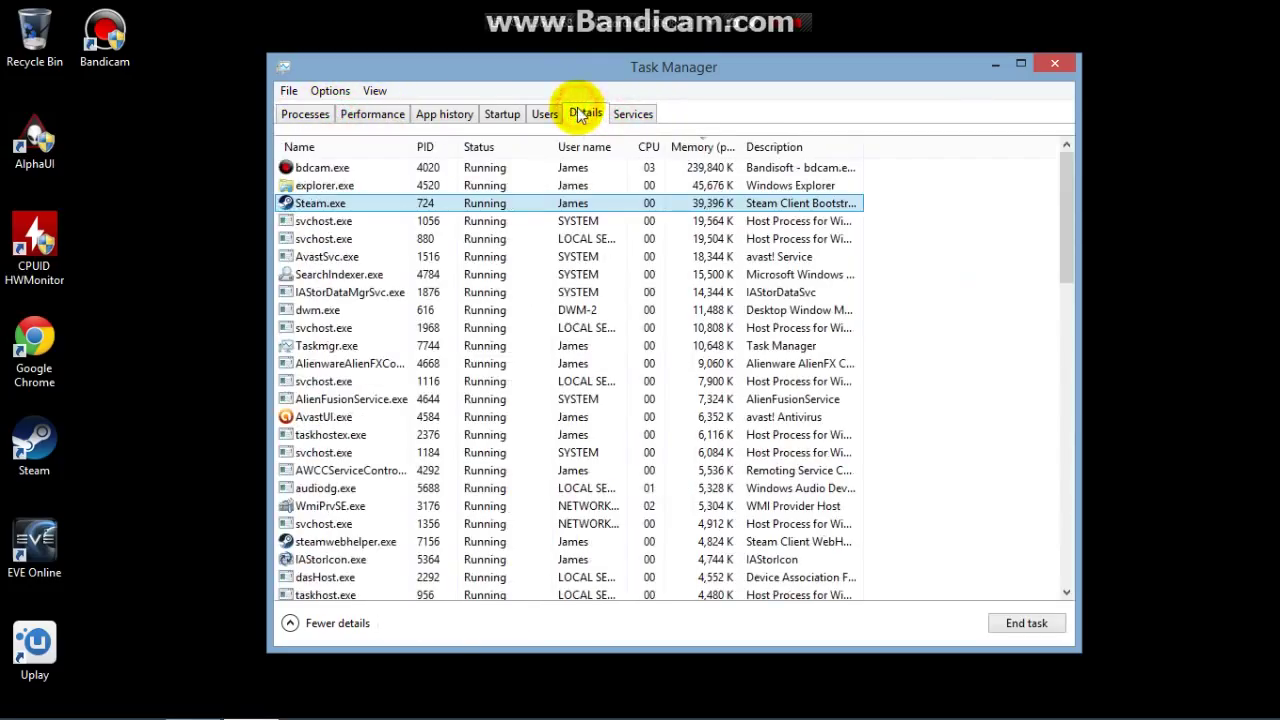
left_click(310, 145)
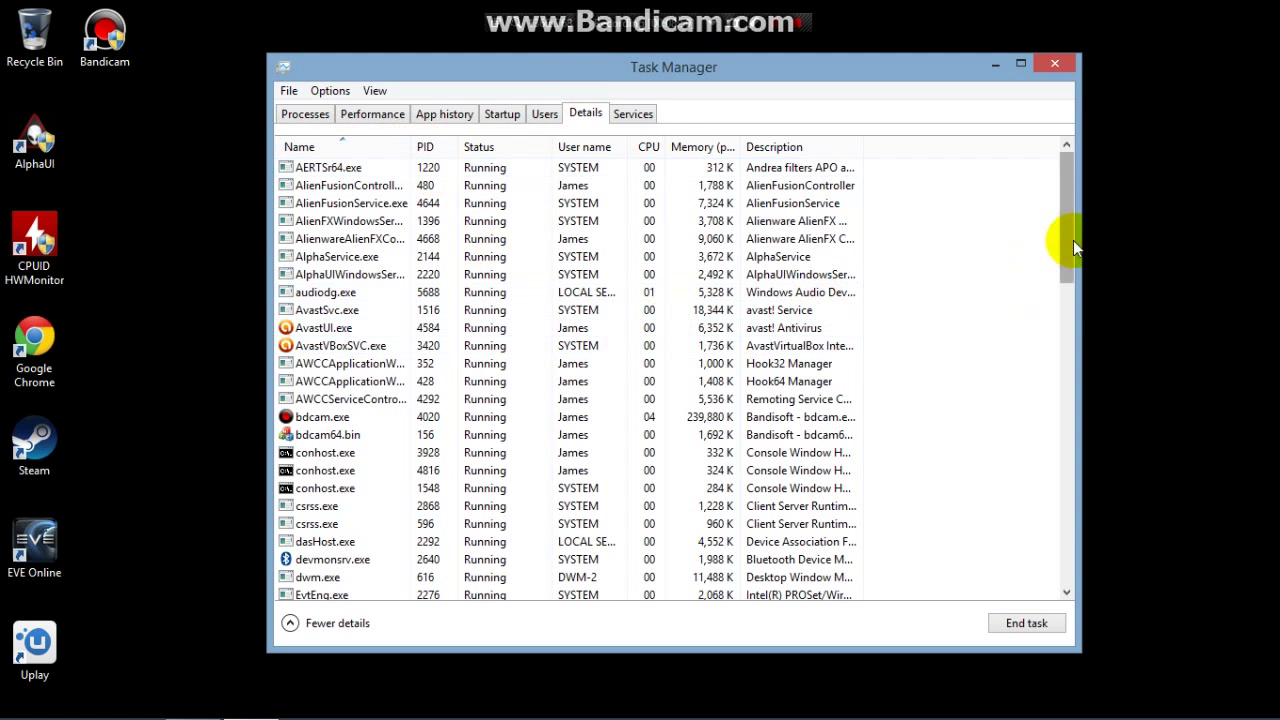
left_click_drag(1072, 240, 1066, 367)
left_click(645, 112)
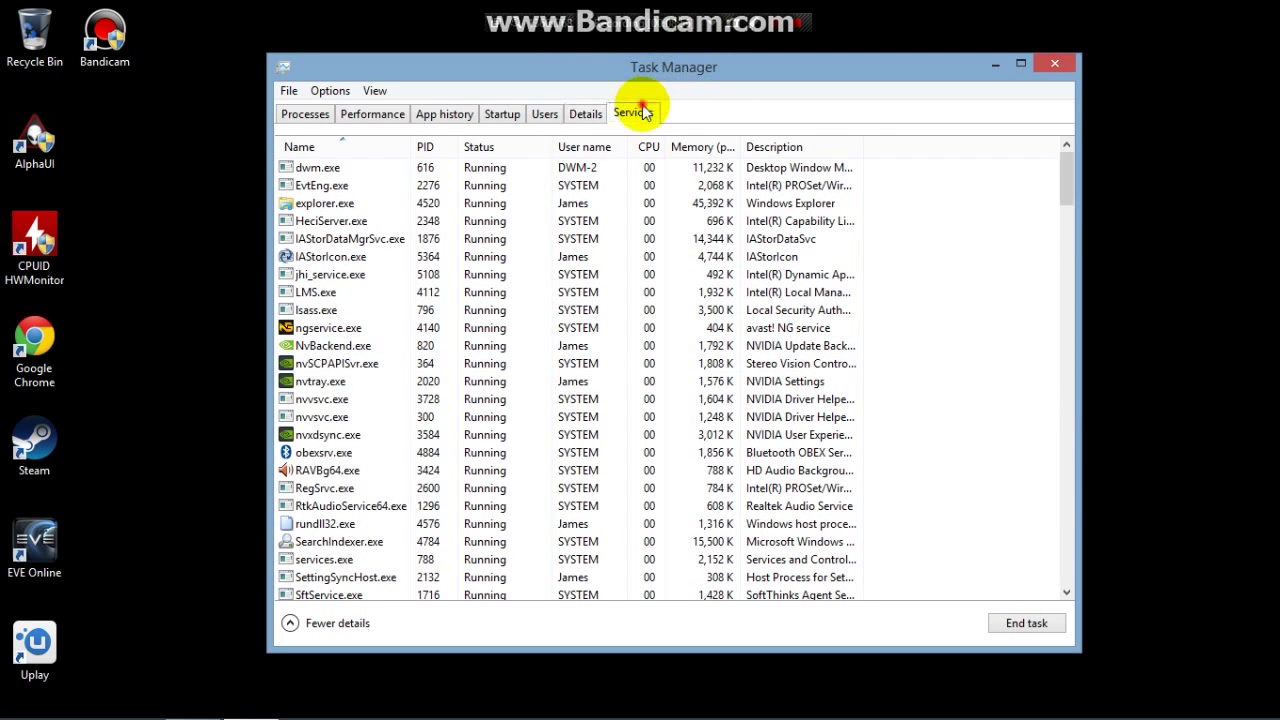
left_click_drag(1069, 184, 1065, 329)
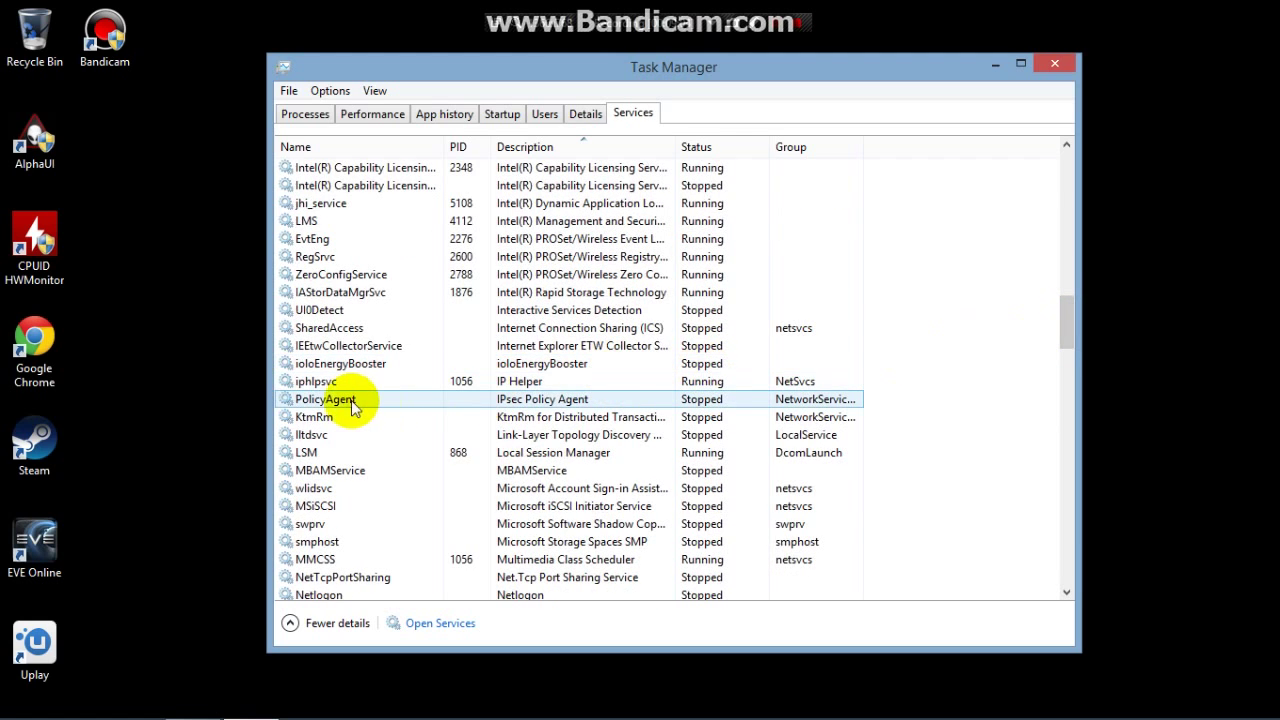
left_click(327, 366)
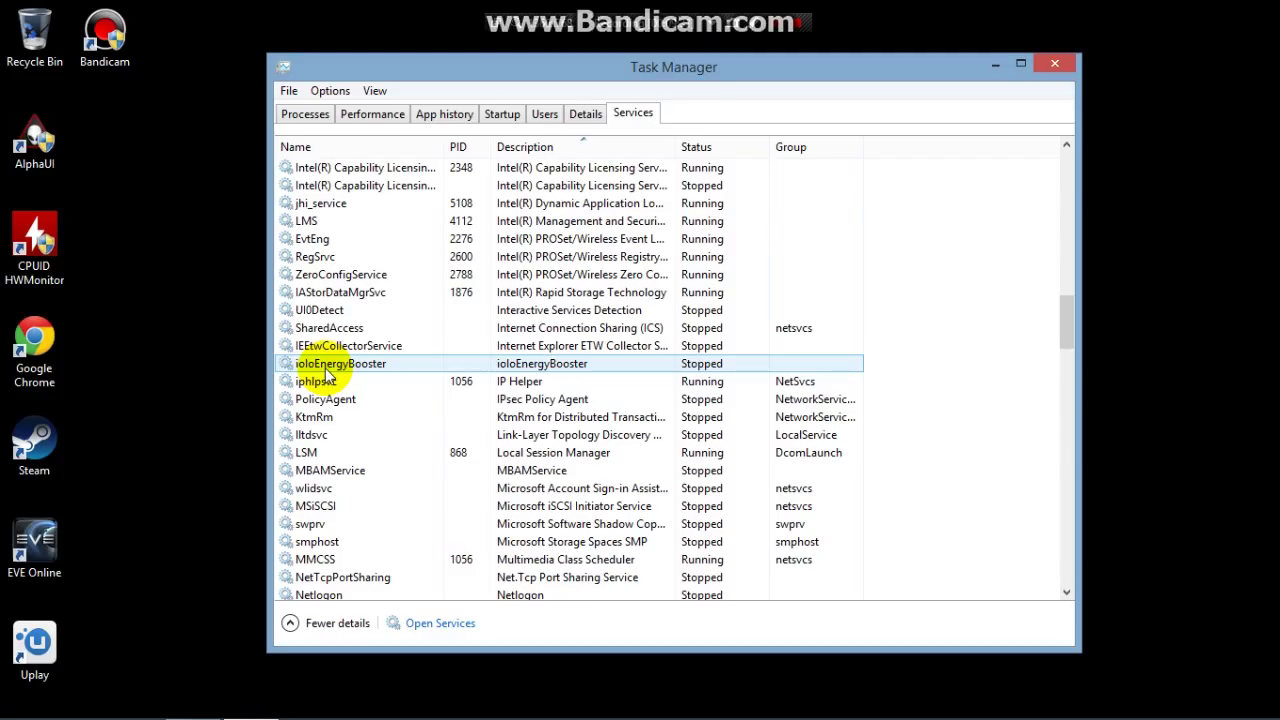
right_click(349, 371)
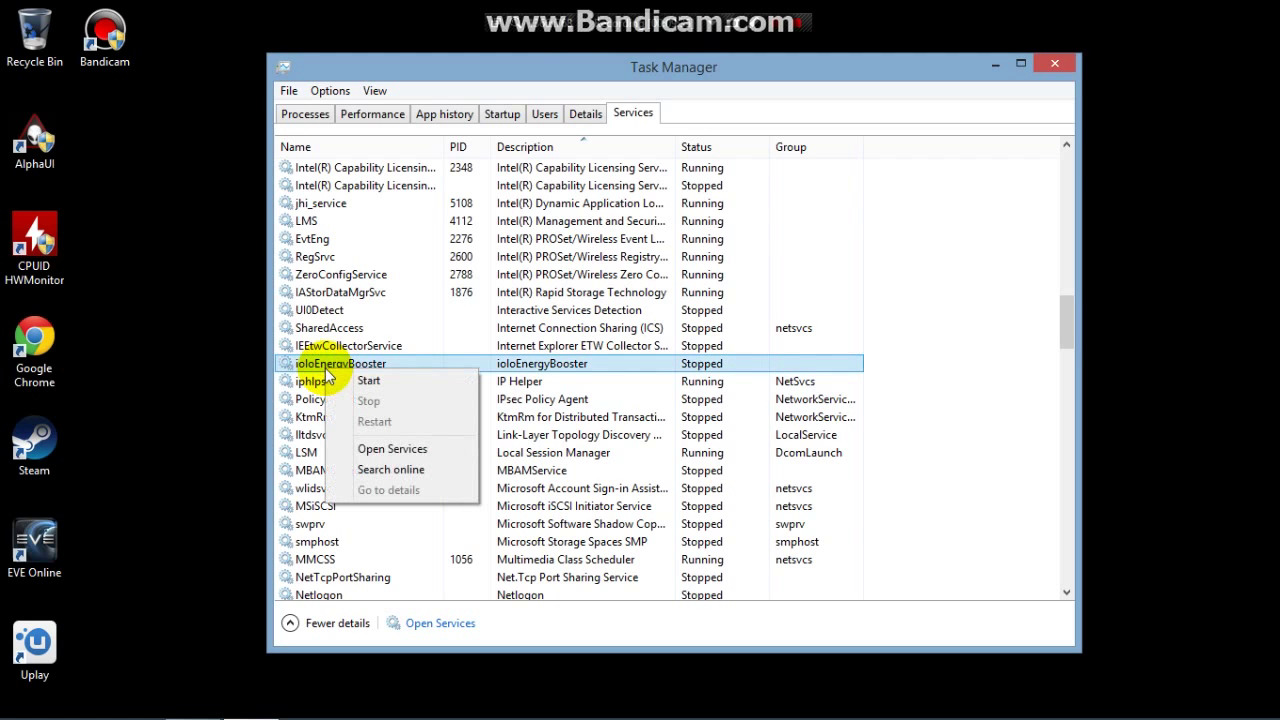
left_click(567, 364)
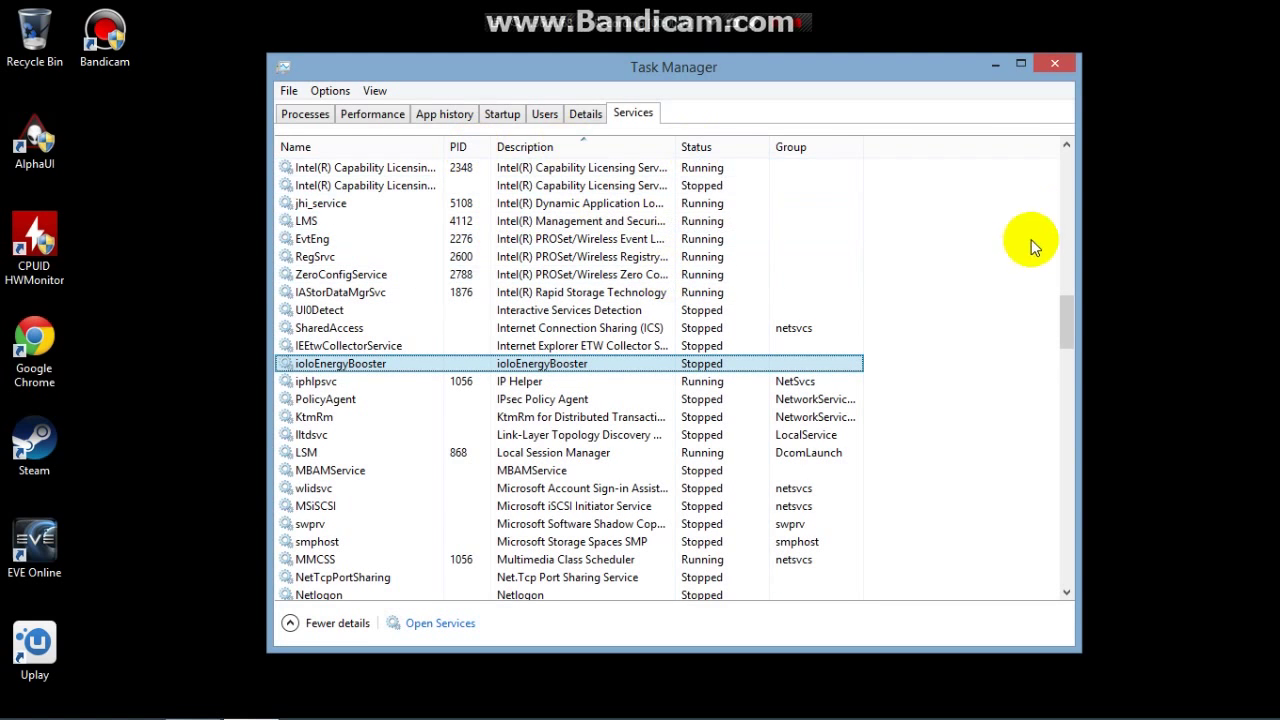
left_click_drag(1066, 322, 860, 142)
- Scroll the memory-sorted Processes list, glance at Performance and App history, then return
left_click(308, 114)
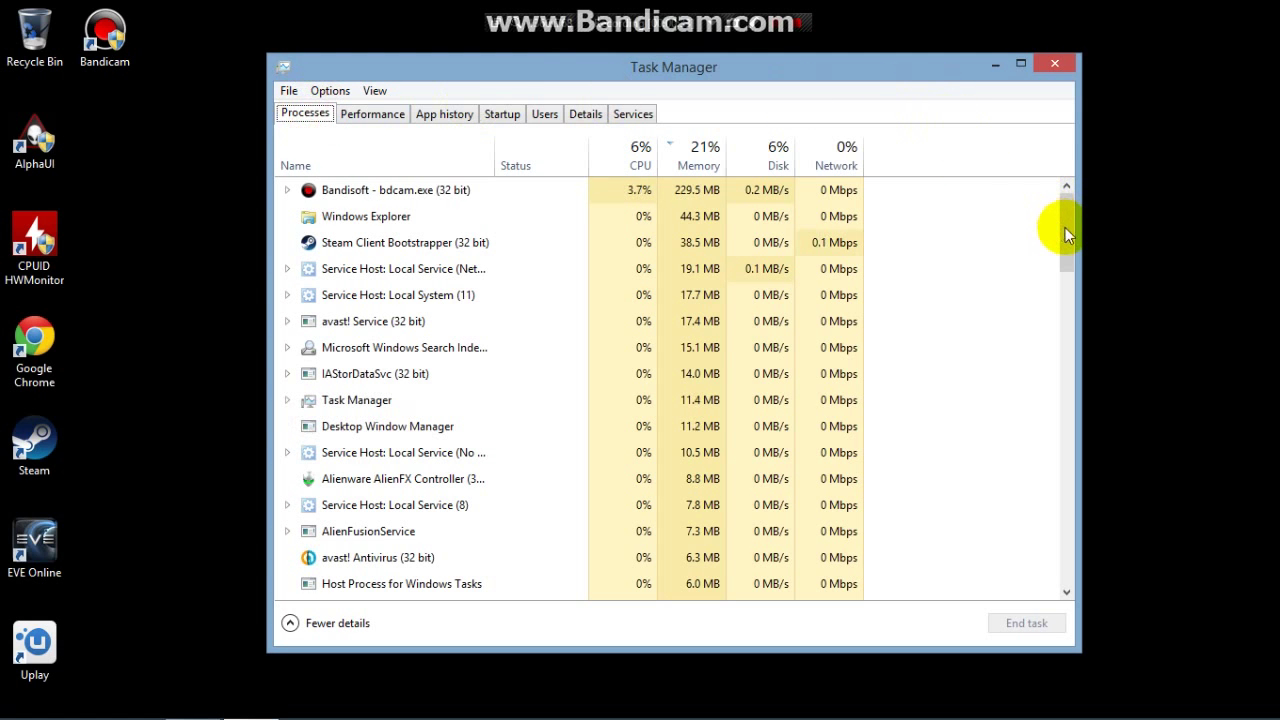
left_click_drag(1068, 230, 1066, 337)
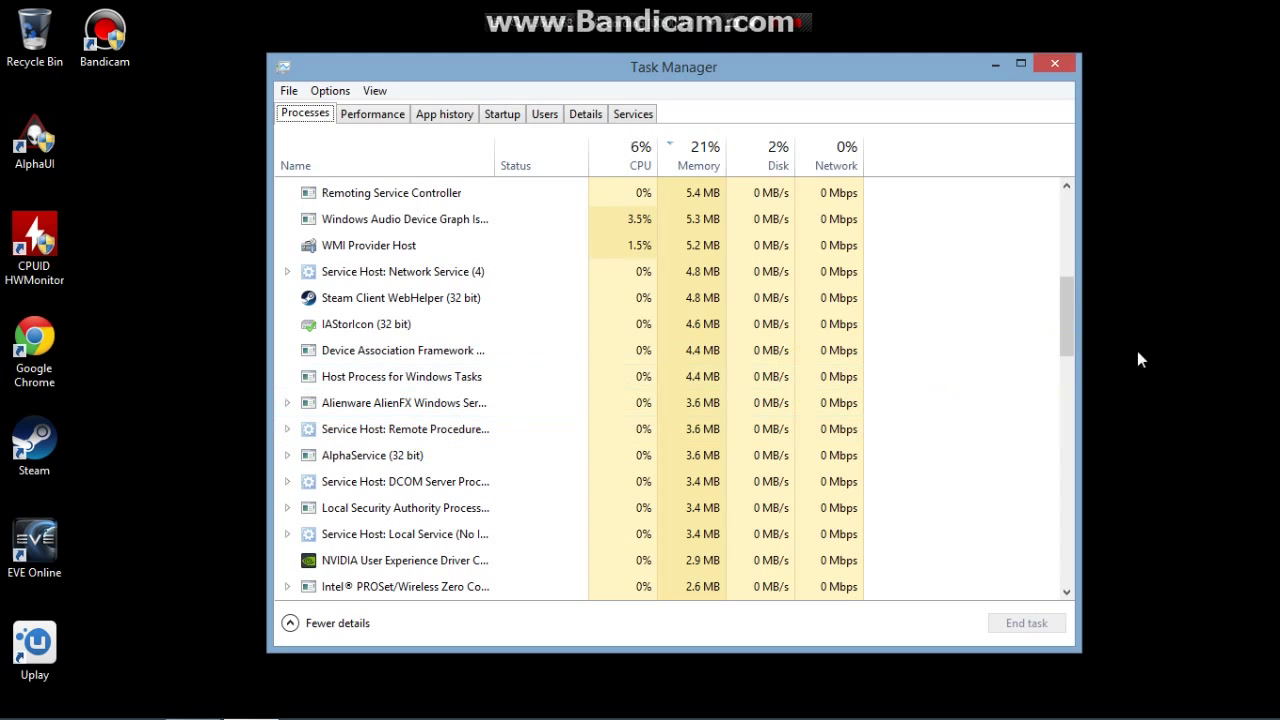
left_click_drag(1066, 322, 1070, 231)
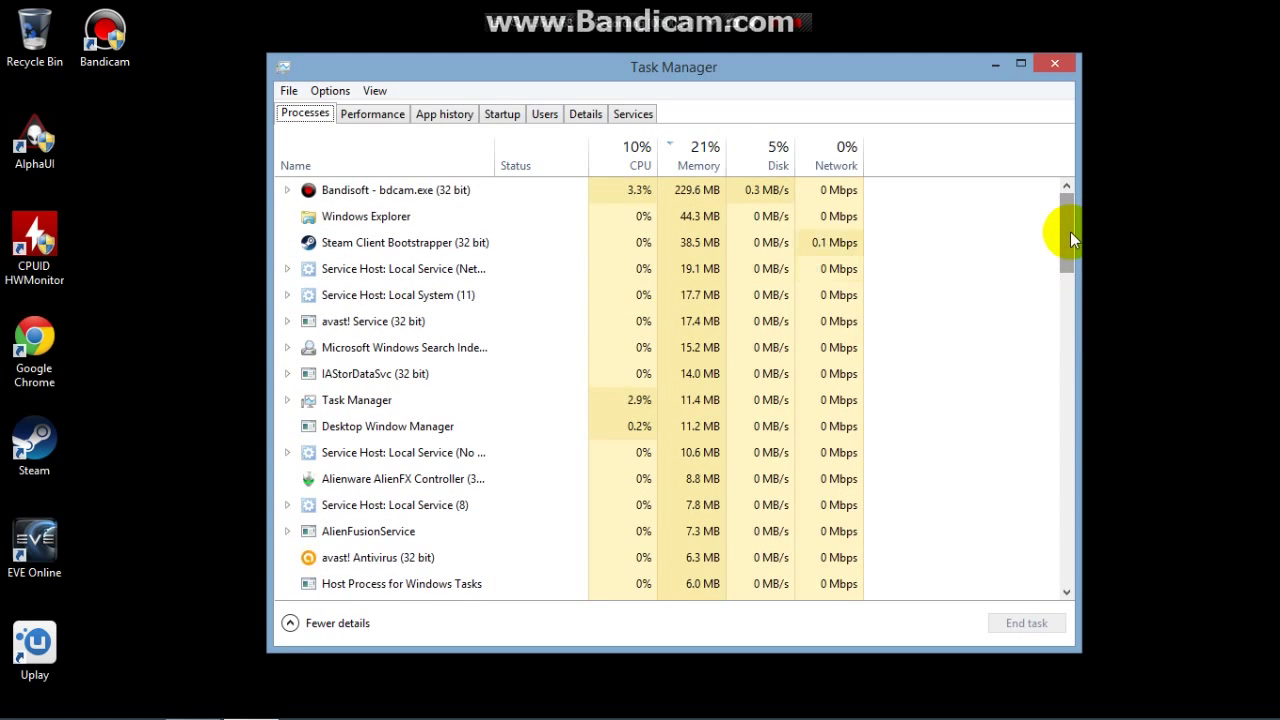
mouse_move(1065, 229)
left_mouse_down()
mouse_move(1066, 258)
mouse_move(1066, 230)
left_mouse_up()
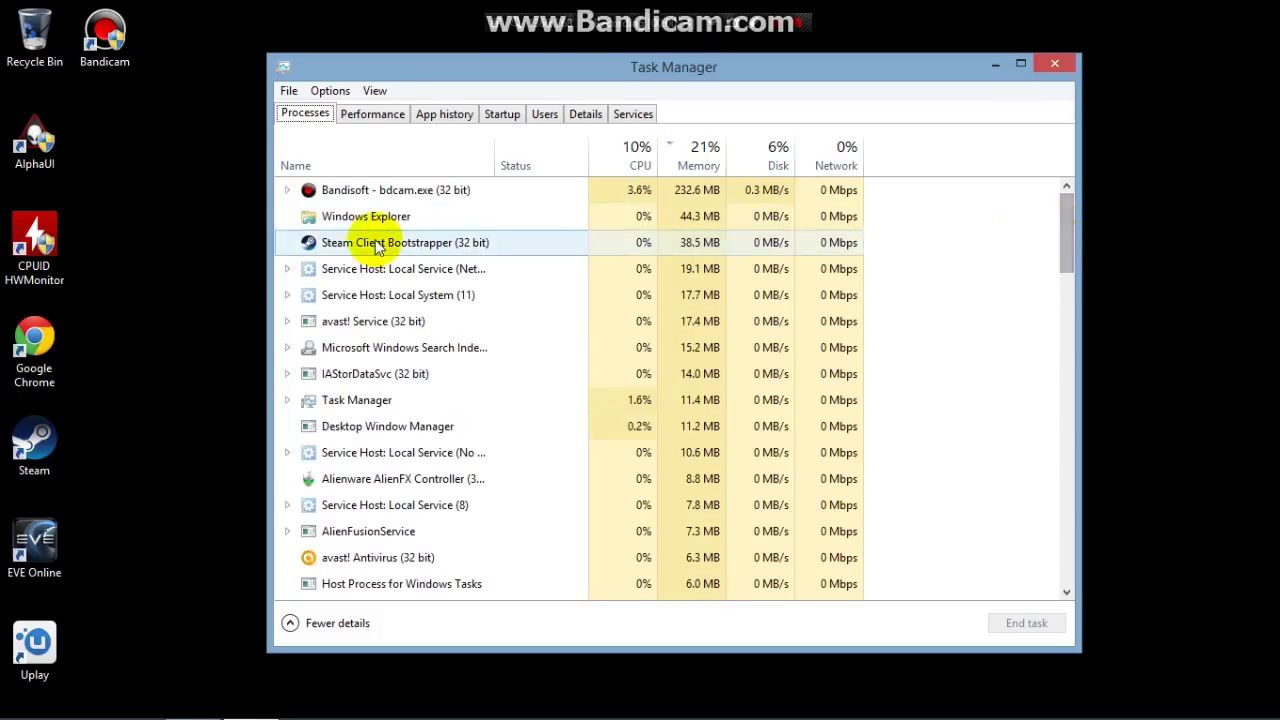
left_click(366, 113)
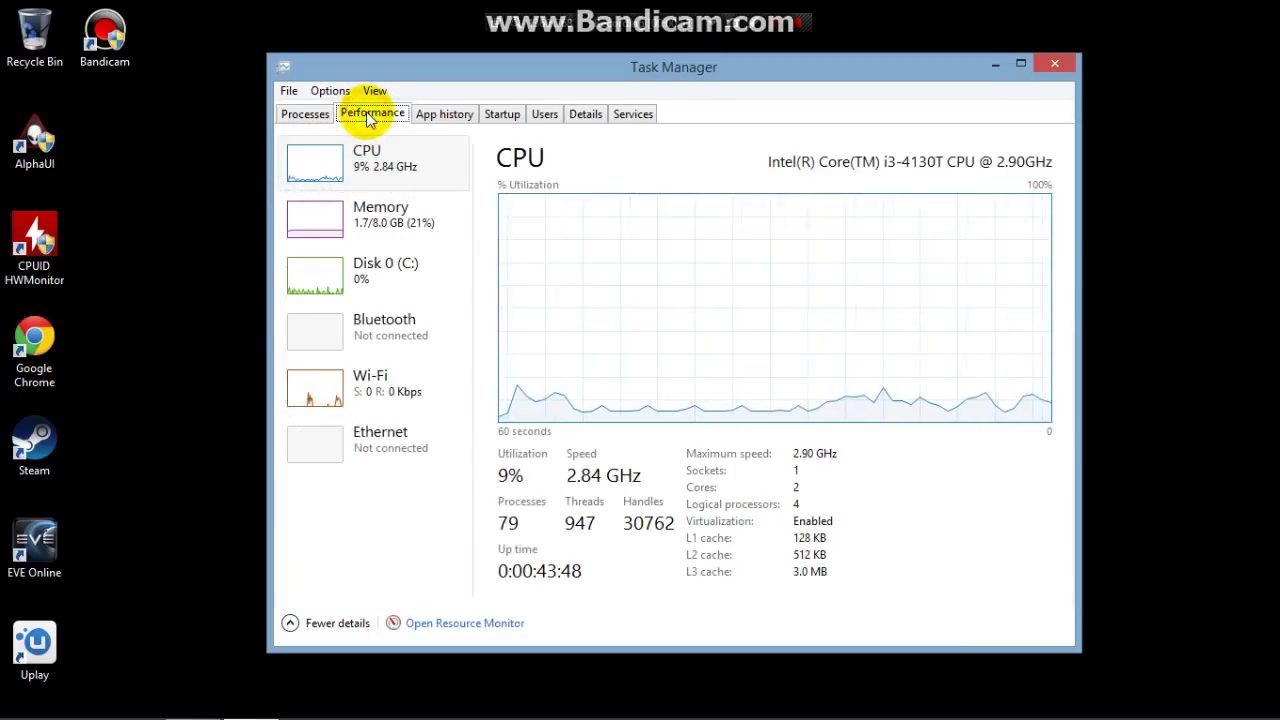
left_click(428, 116)
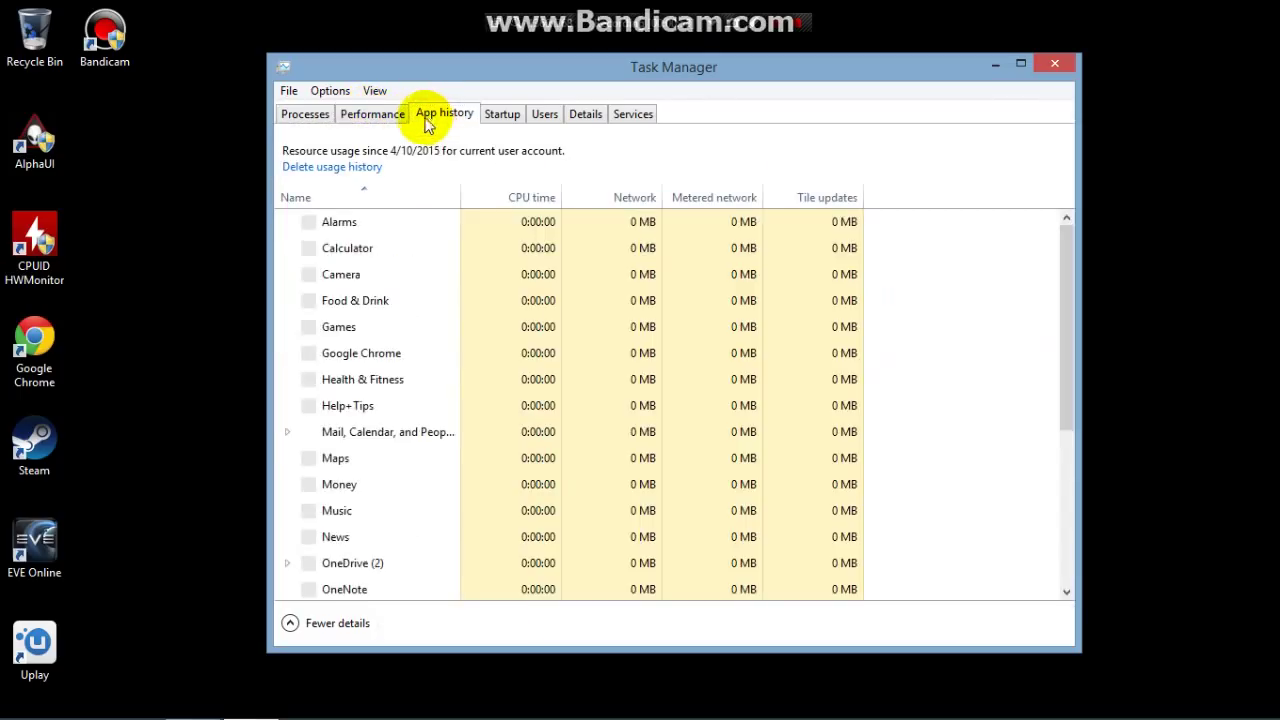
left_click(302, 111)
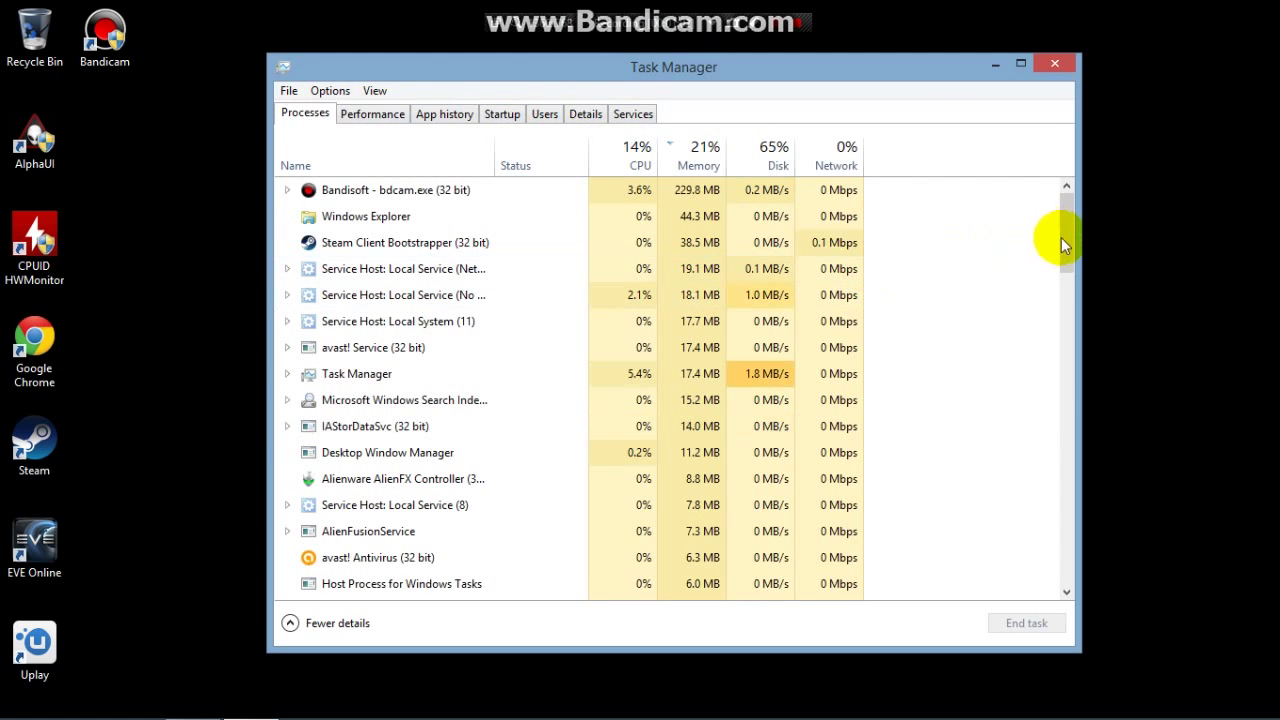
- End the OneDrive Sync Engine process
left_click_drag(1064, 238, 1065, 361)
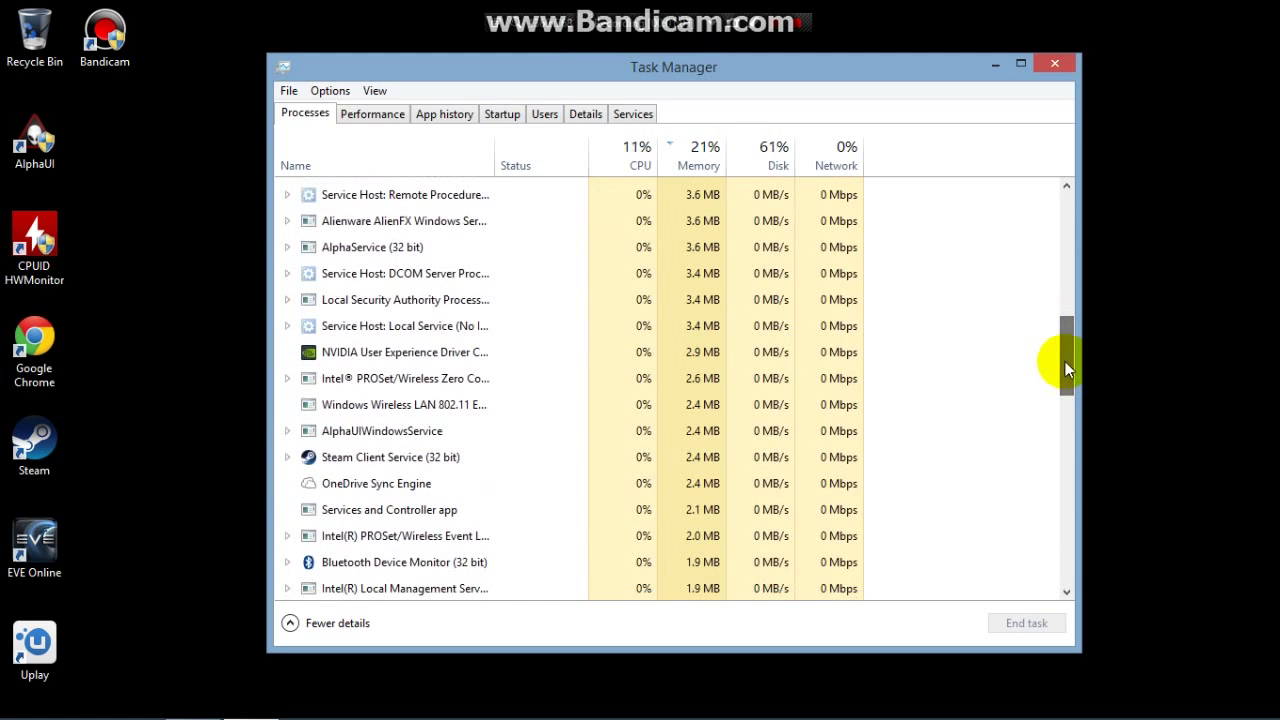
right_click(419, 484)
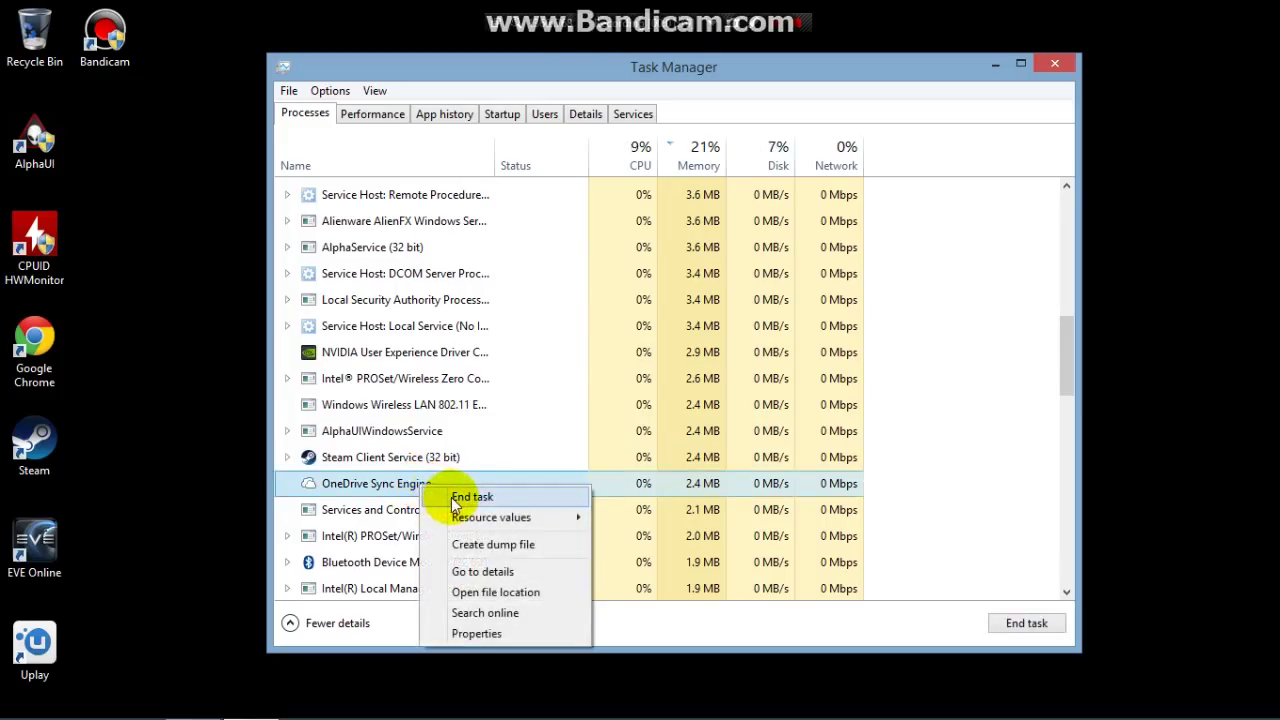
left_click(463, 494)
- Scroll the process list and show the hidden notification-area icons
left_click_drag(1064, 364, 1066, 590)
mouse_move(1088, 718)
left_click(1128, 702)
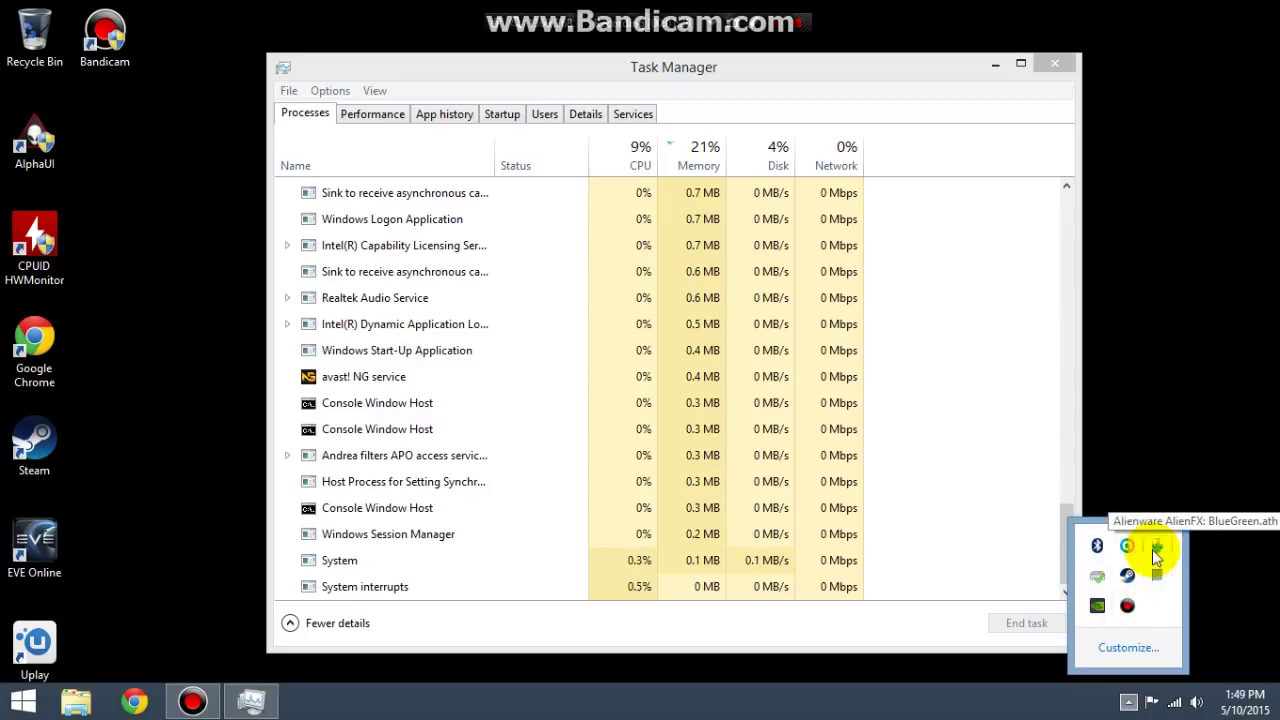
- Close Task Manager, then launch Arma 3 from the Steam tray menu and cancel its update
left_click(1141, 492)
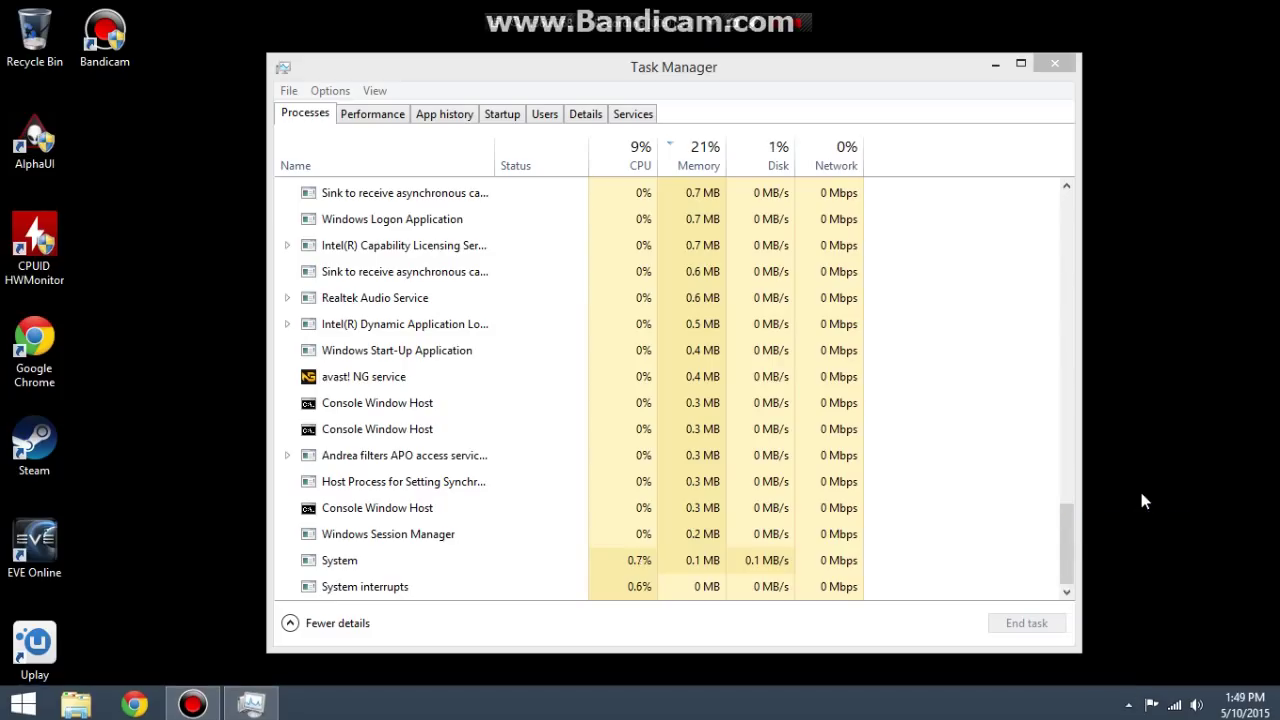
left_click(1061, 65)
mouse_move(1023, 706)
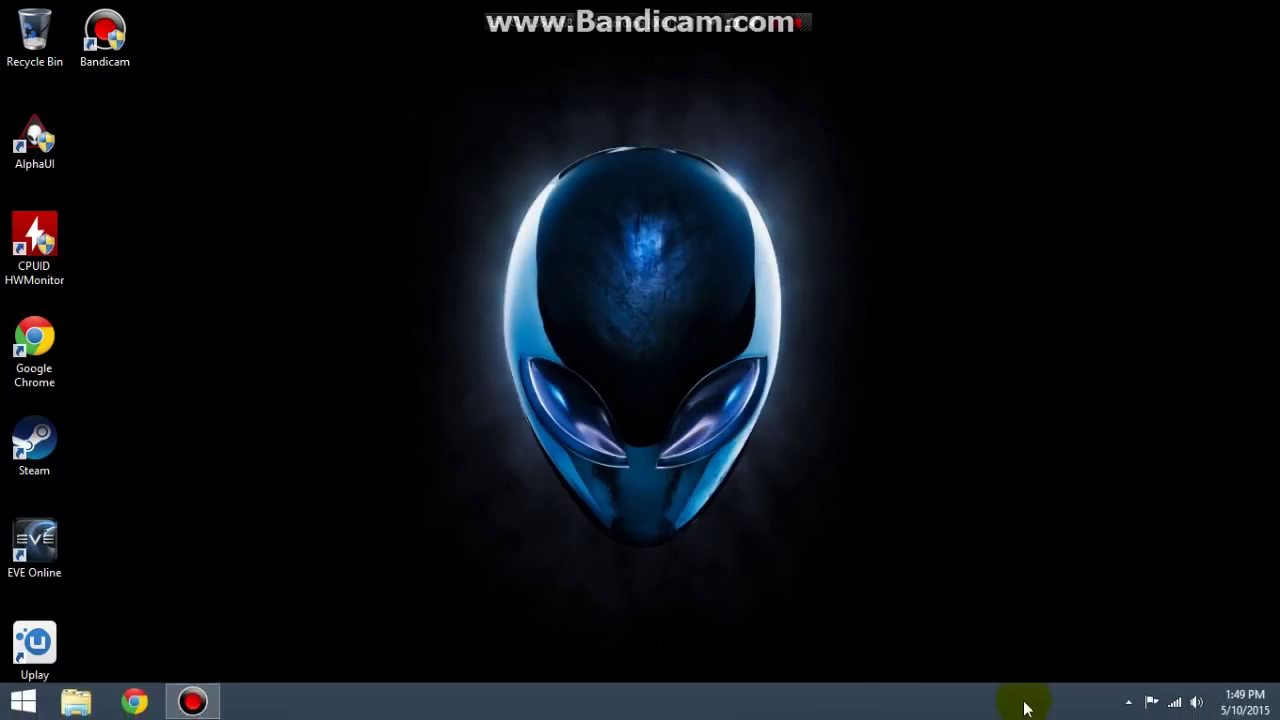
left_click(1128, 702)
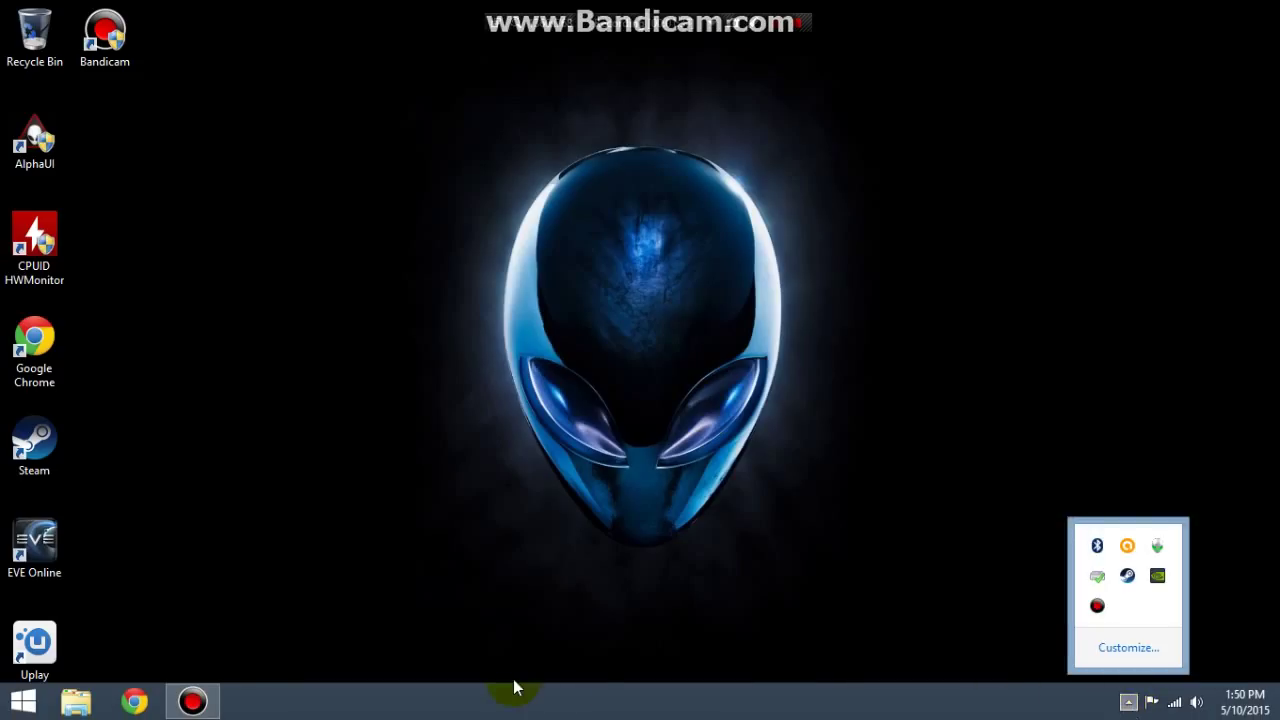
right_click(1127, 575)
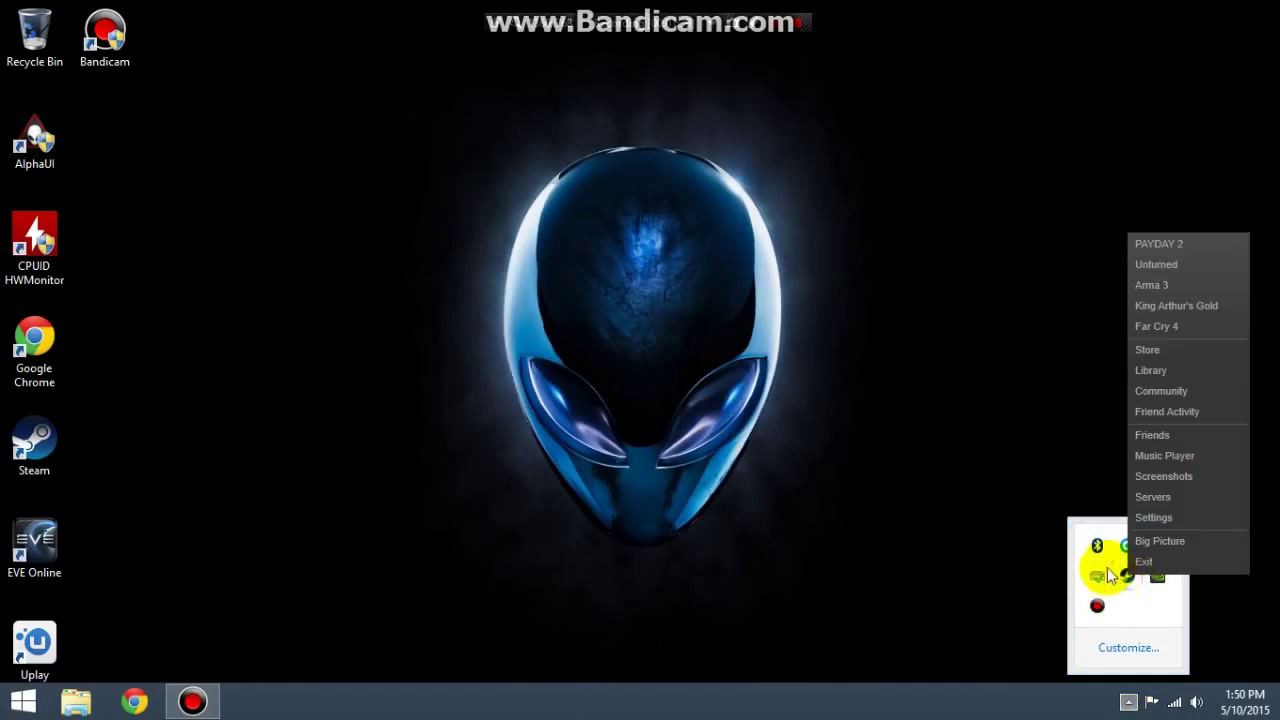
left_click(1151, 371)
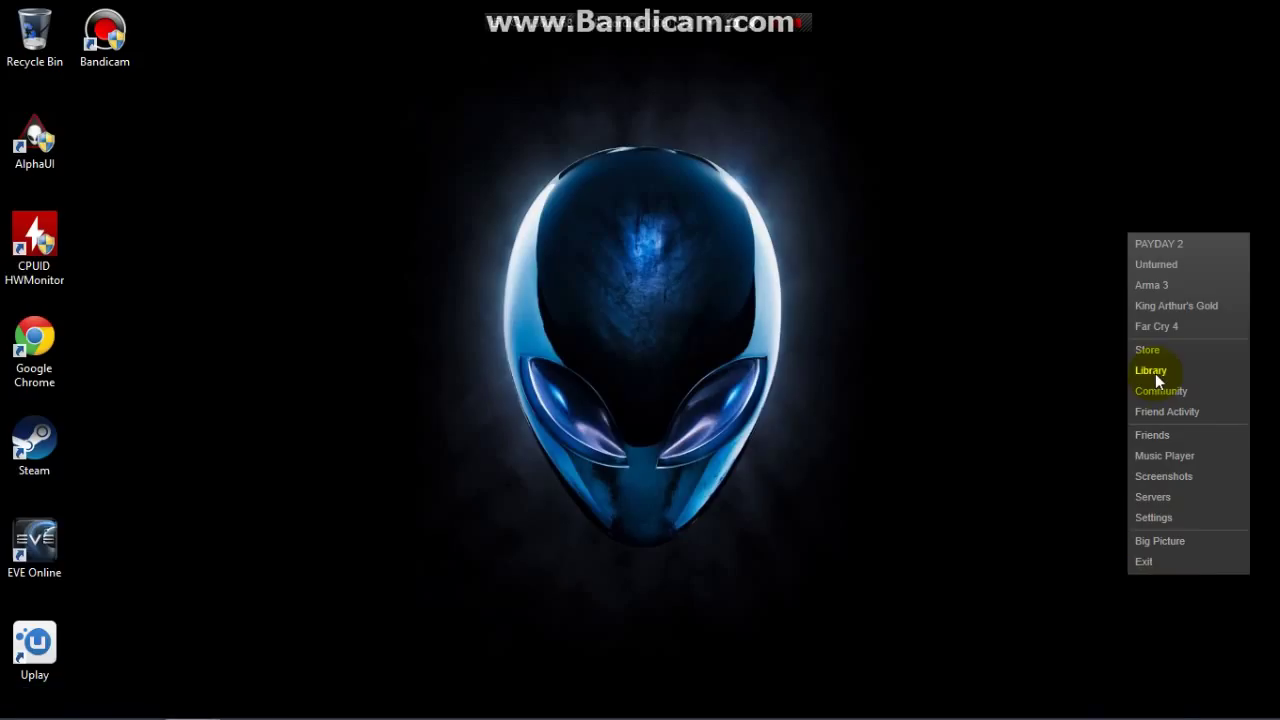
left_click(1145, 288)
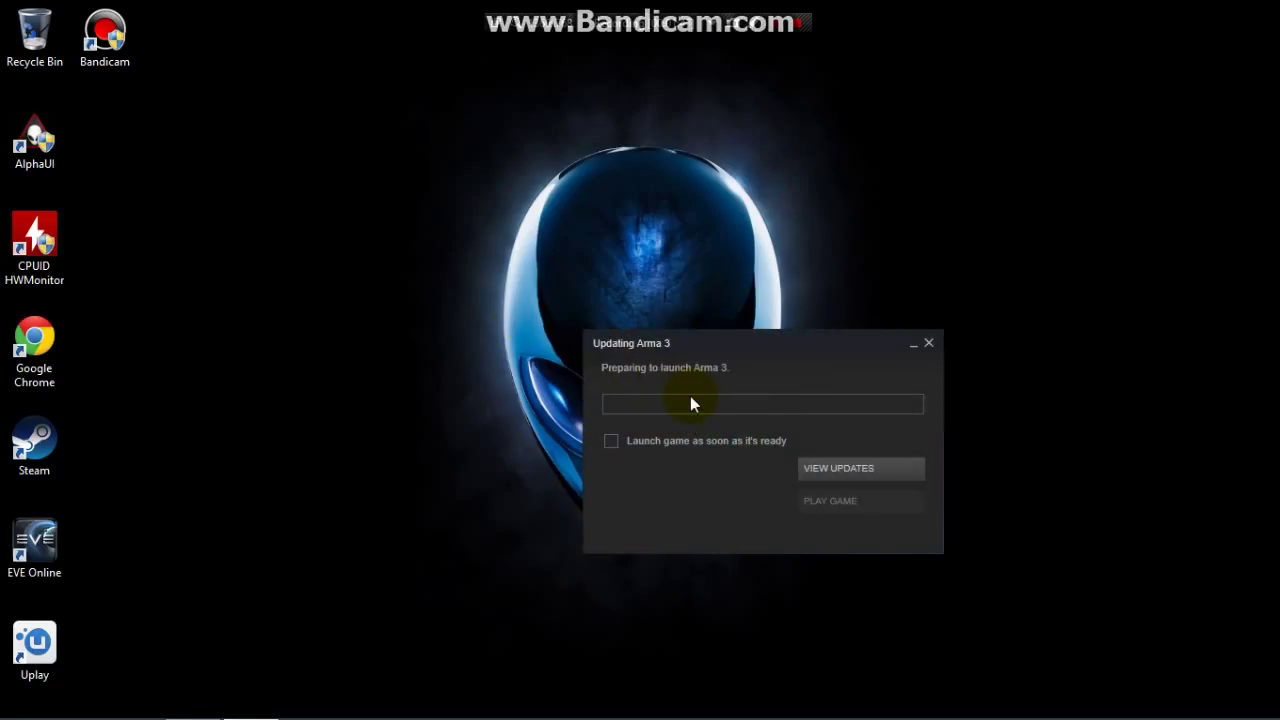
left_click(930, 341)
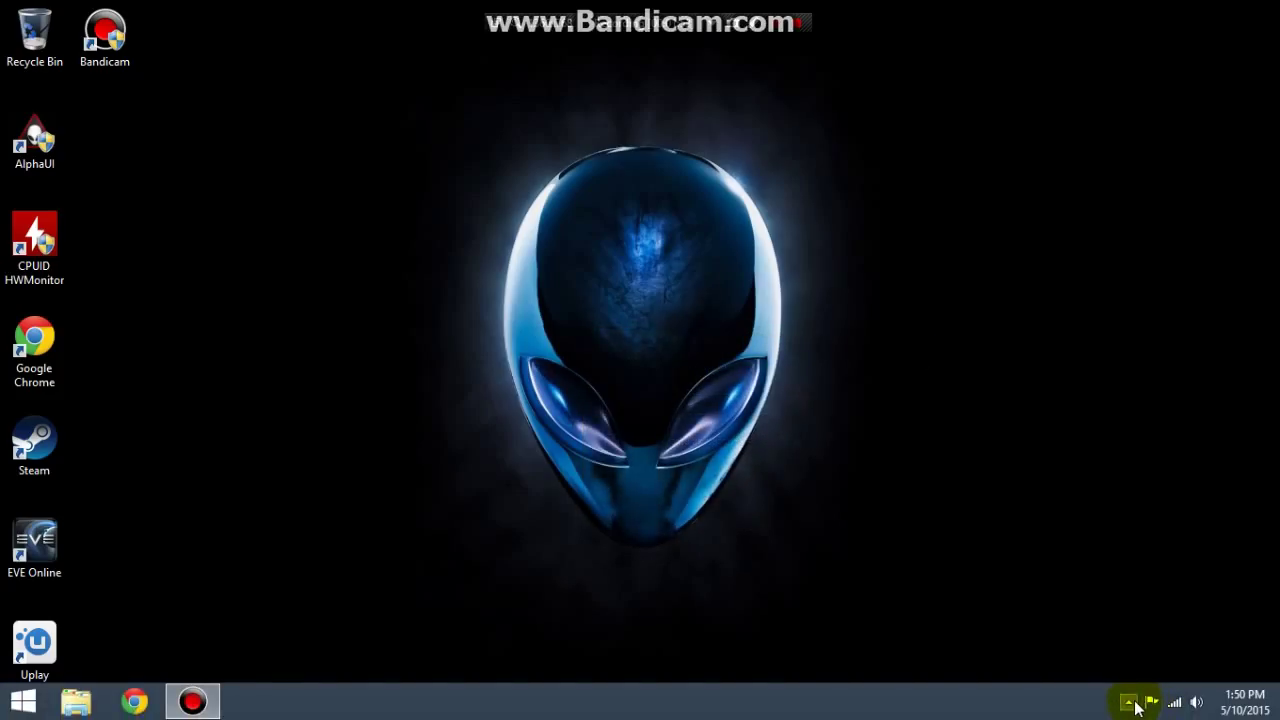
- Open the Steam game library from the Steam tray icon's menu
right_click(1134, 697)
left_click_drag(983, 580, 1082, 698)
left_click(1125, 704)
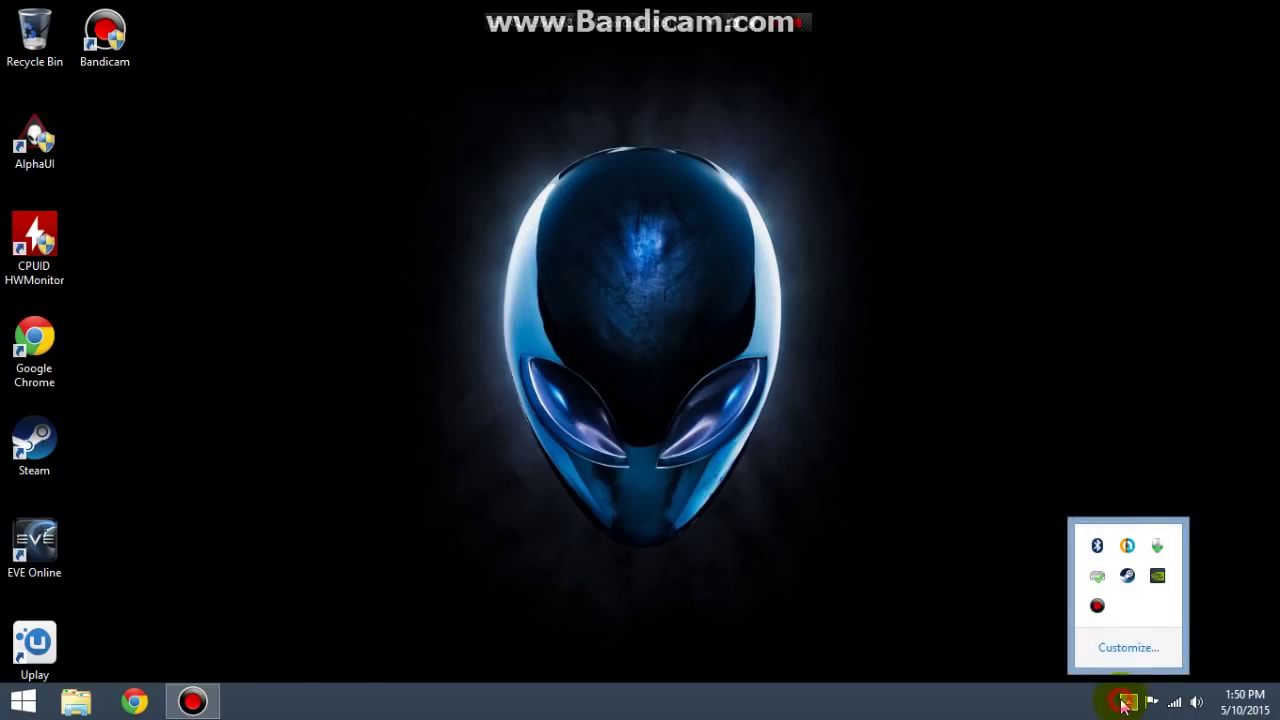
right_click(1132, 572)
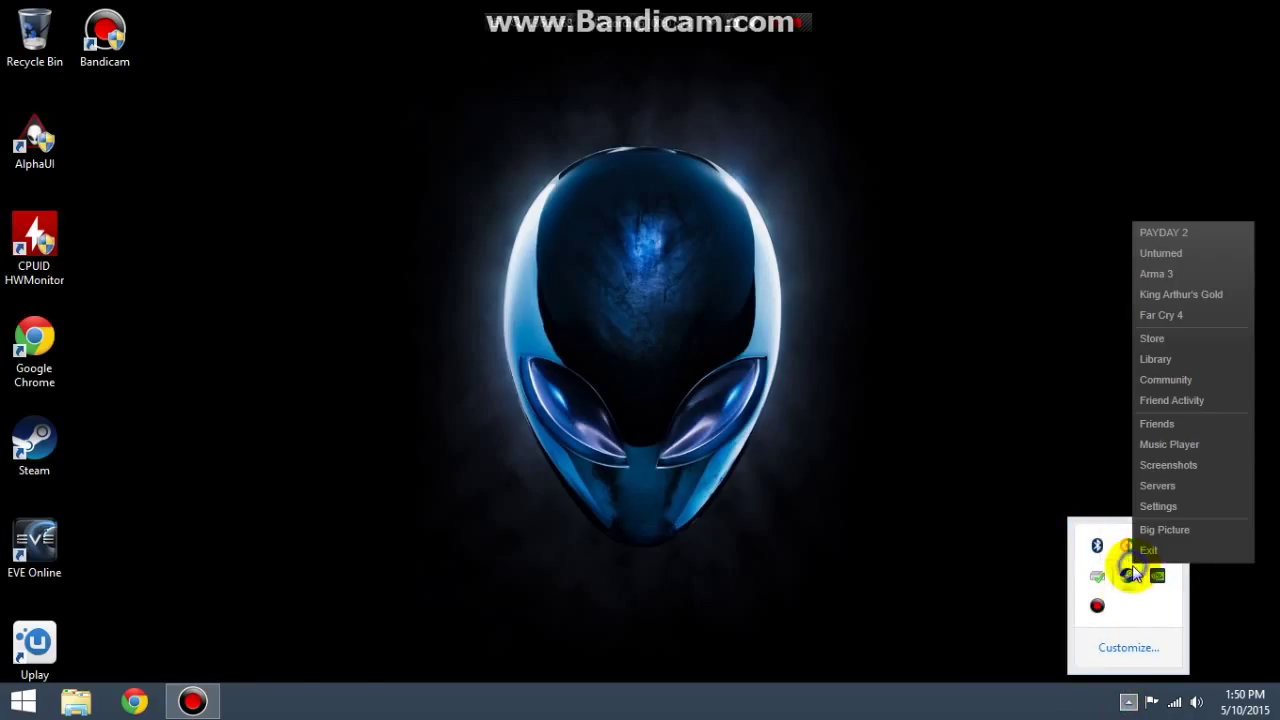
left_click(1169, 357)
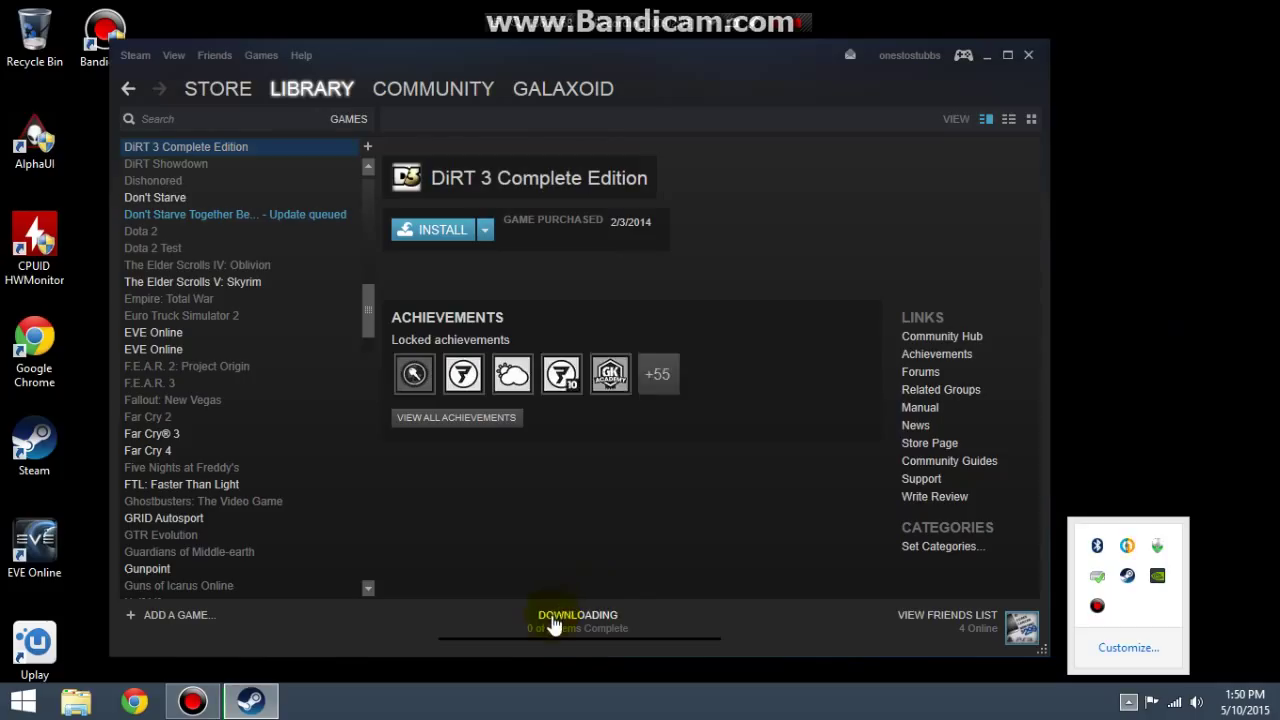
- Pause all Steam downloads on the Downloads page and look over the menu bar
left_click(545, 615)
left_click(966, 159)
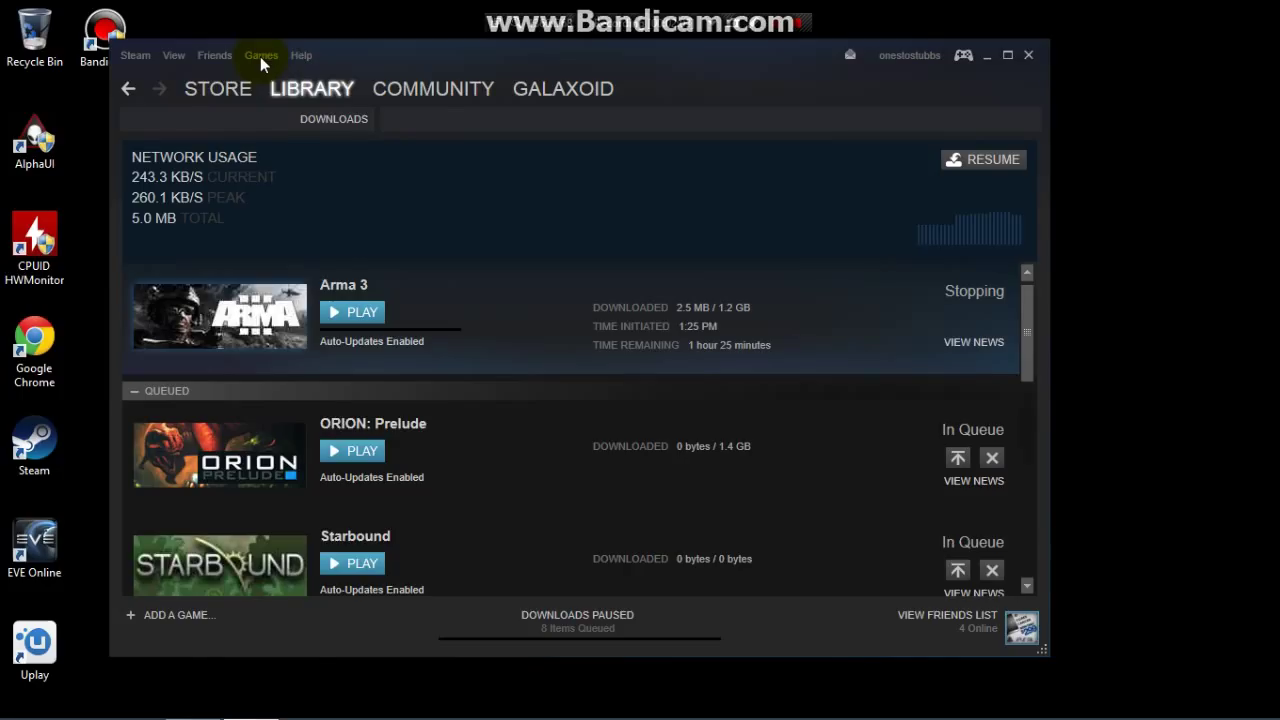
left_click(261, 58)
mouse_move(301, 56)
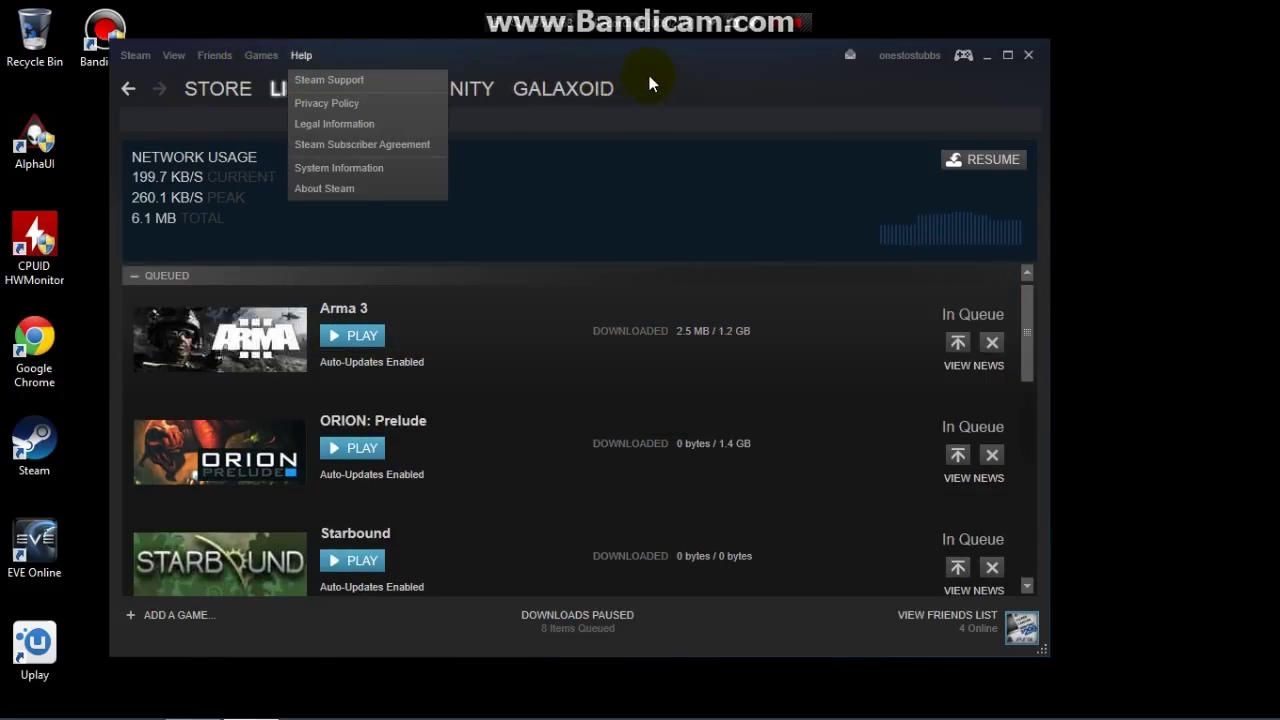
left_click(650, 84)
left_click(135, 55)
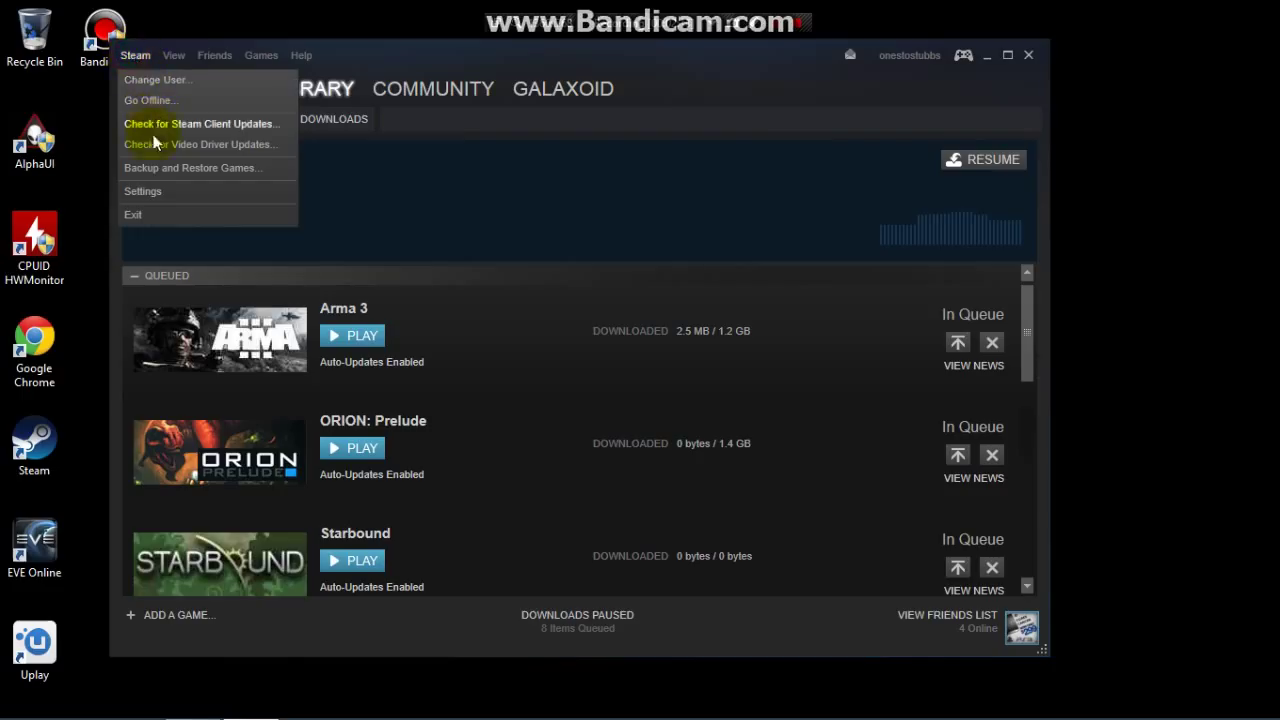
- Review Broadcasting, Web Browser, In-Home Streaming and In-Game settings, then close with OK
left_click(140, 191)
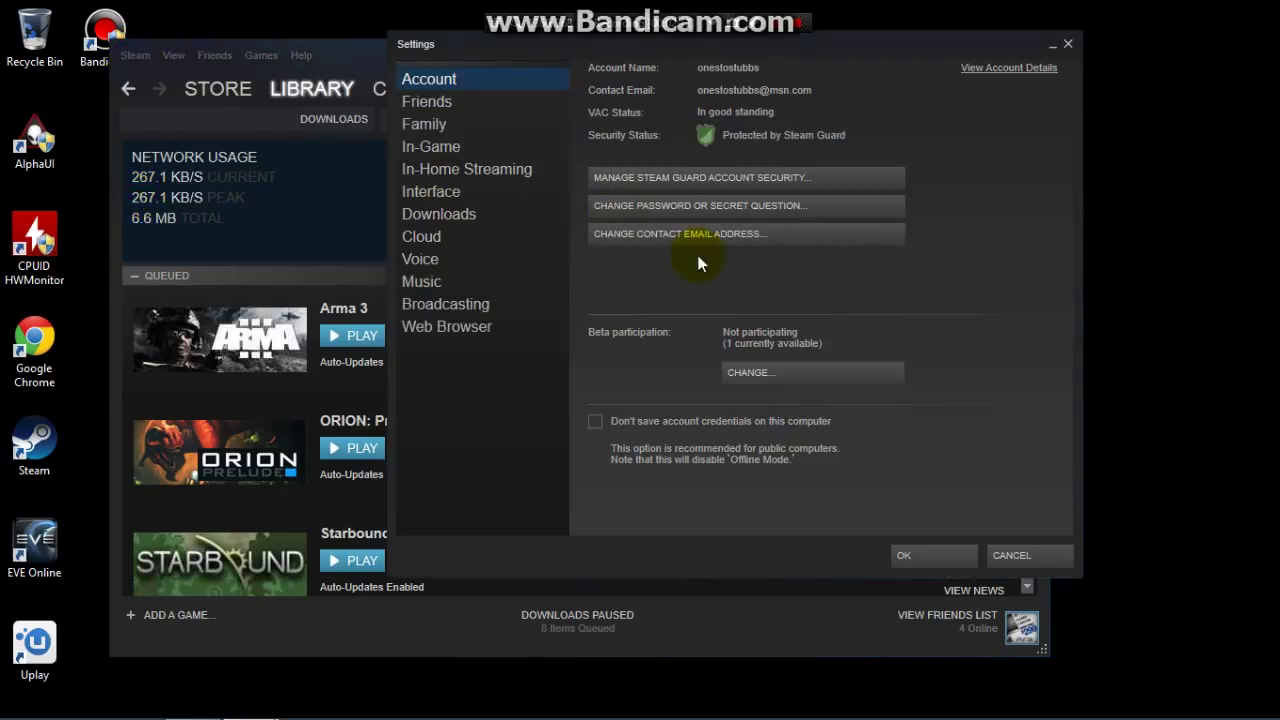
left_click(463, 314)
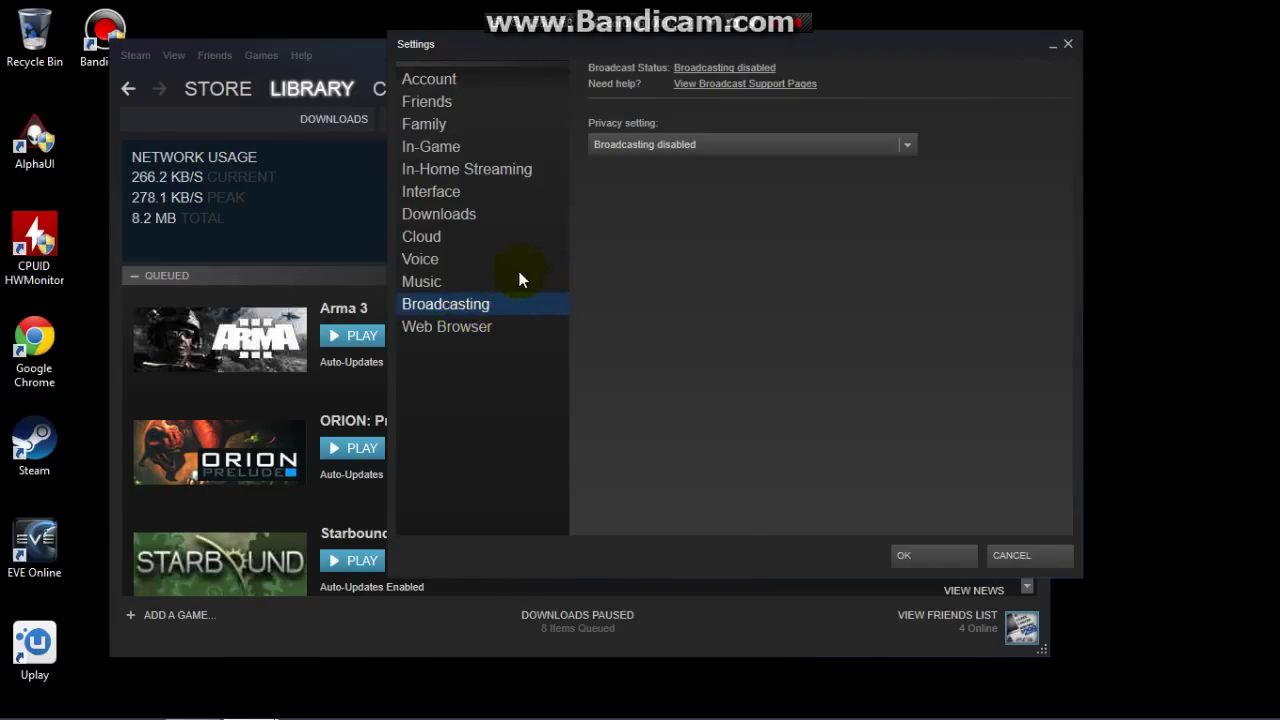
left_click(432, 330)
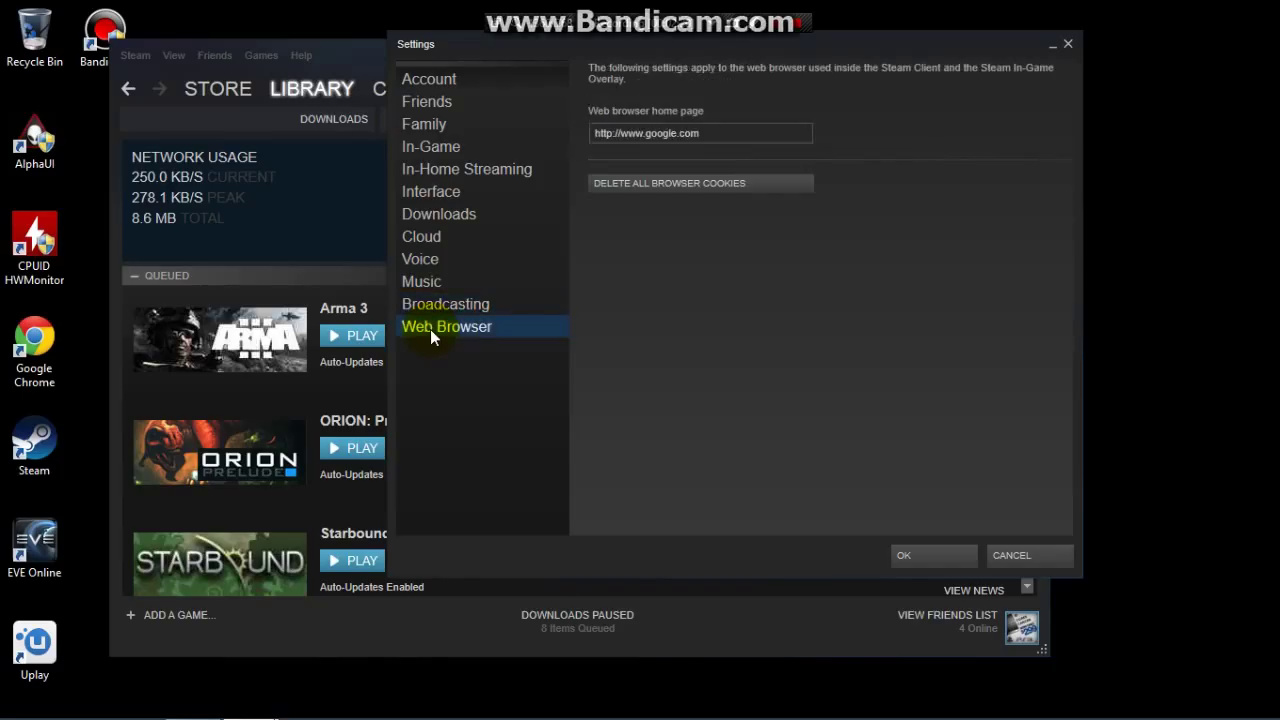
left_click(434, 304)
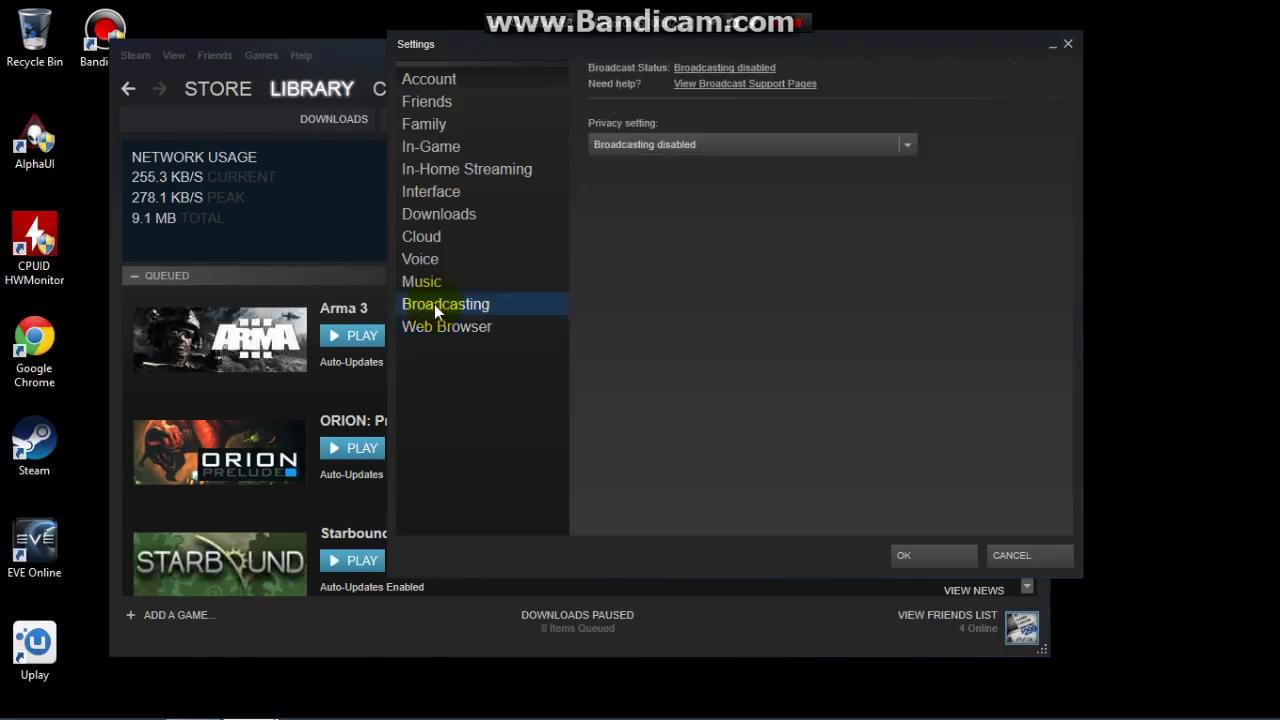
left_click(469, 165)
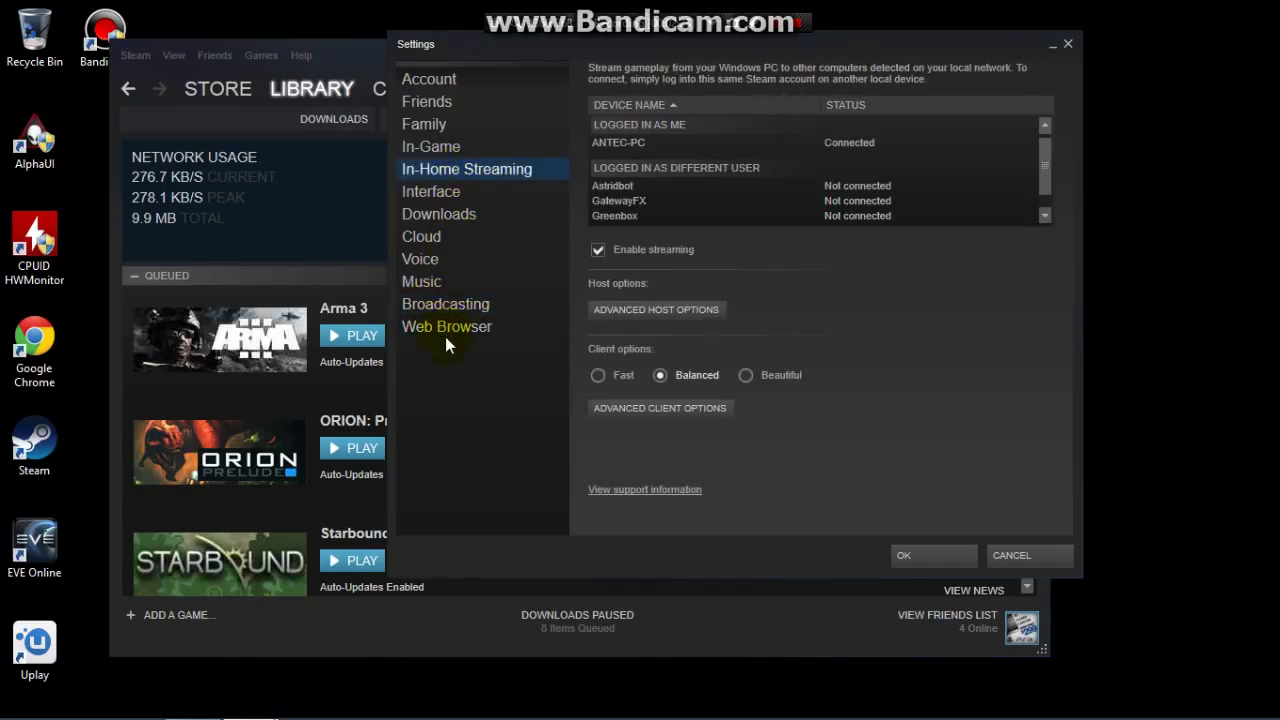
left_click(441, 146)
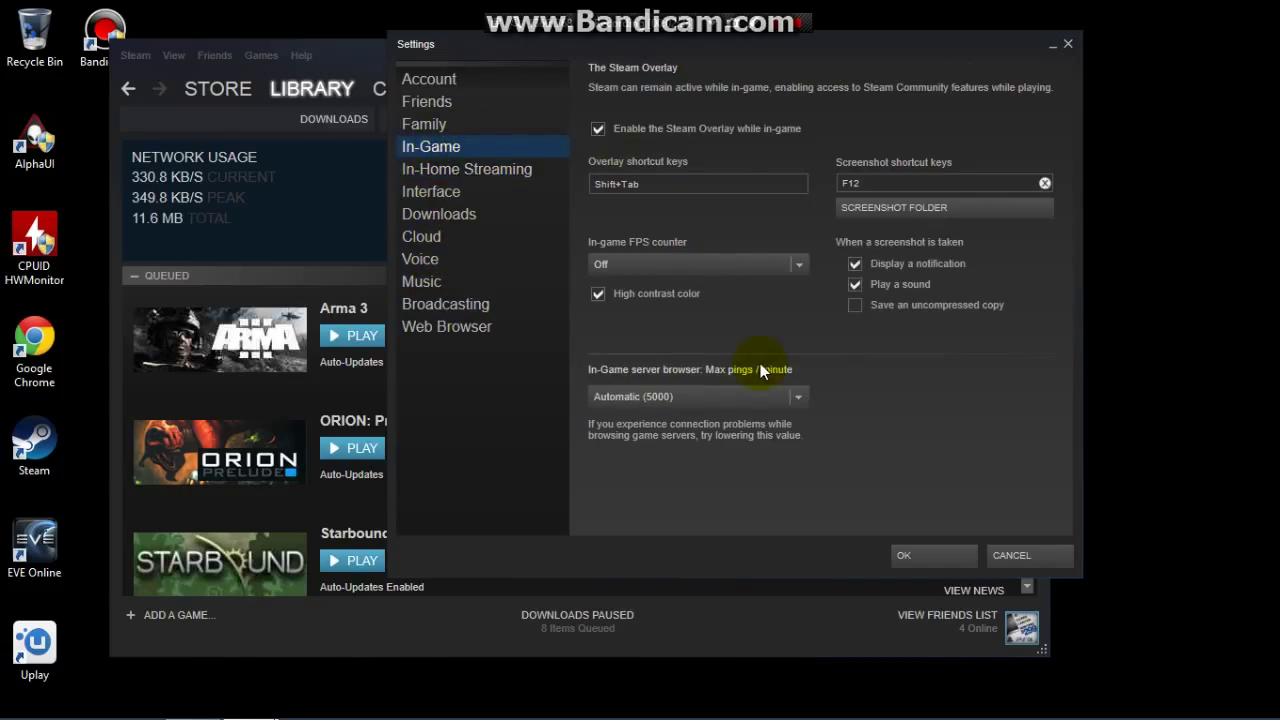
left_click(913, 550)
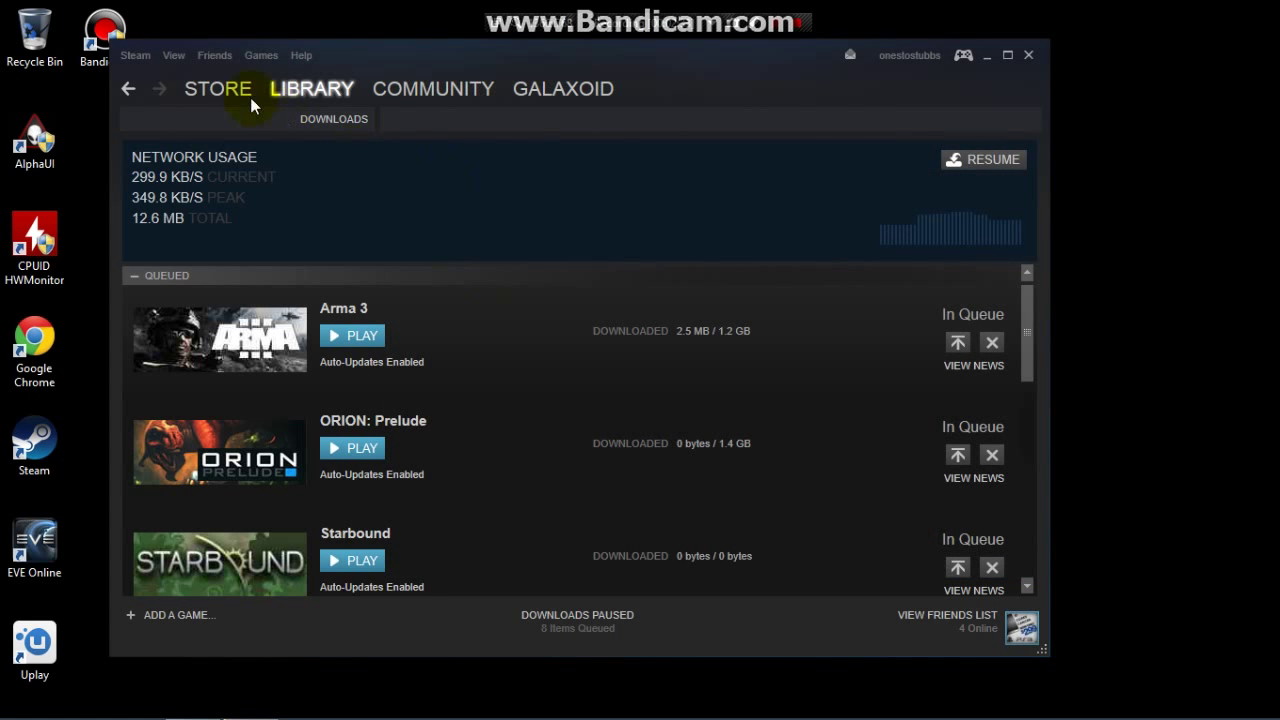
- Switch from downloads to the games list, pass through Dota 2 Test, and show Skyrim's play or stream options
mouse_move(306, 88)
left_click(283, 110)
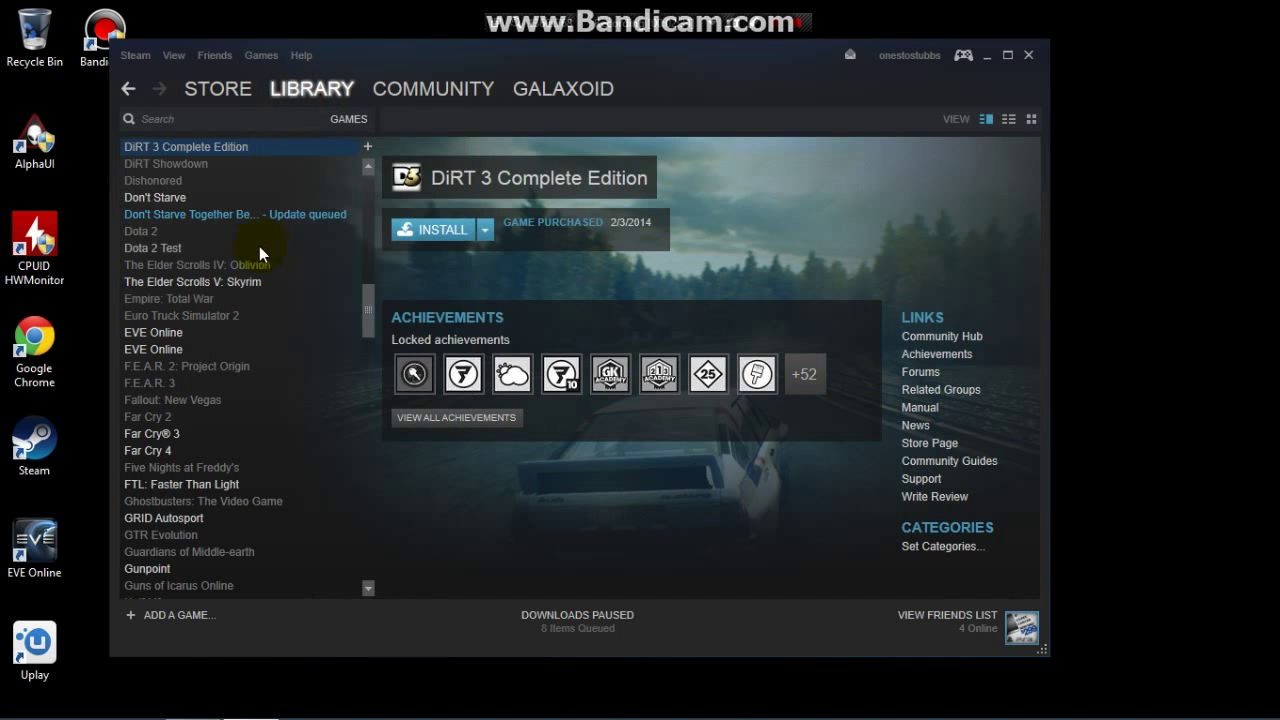
left_click(259, 251)
mouse_move(367, 308)
left_mouse_down()
mouse_move(366, 277)
mouse_move(366, 306)
left_mouse_up()
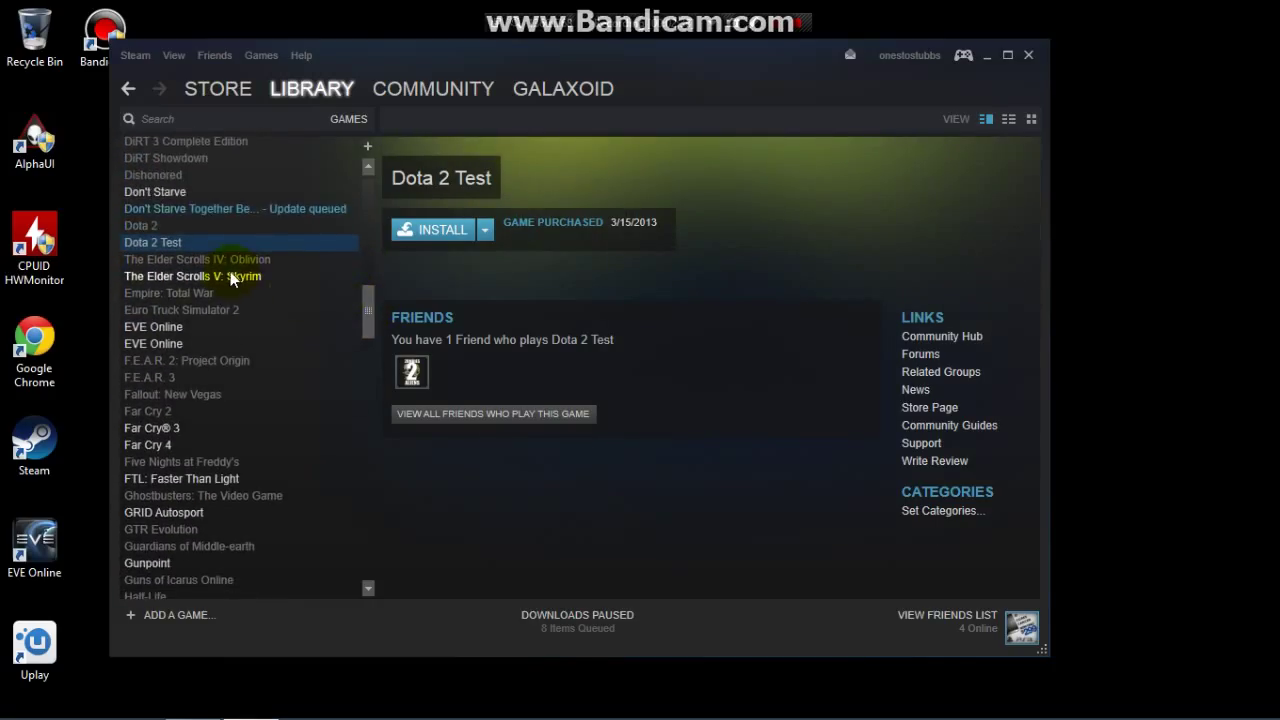
left_click(230, 277)
left_click(469, 230)
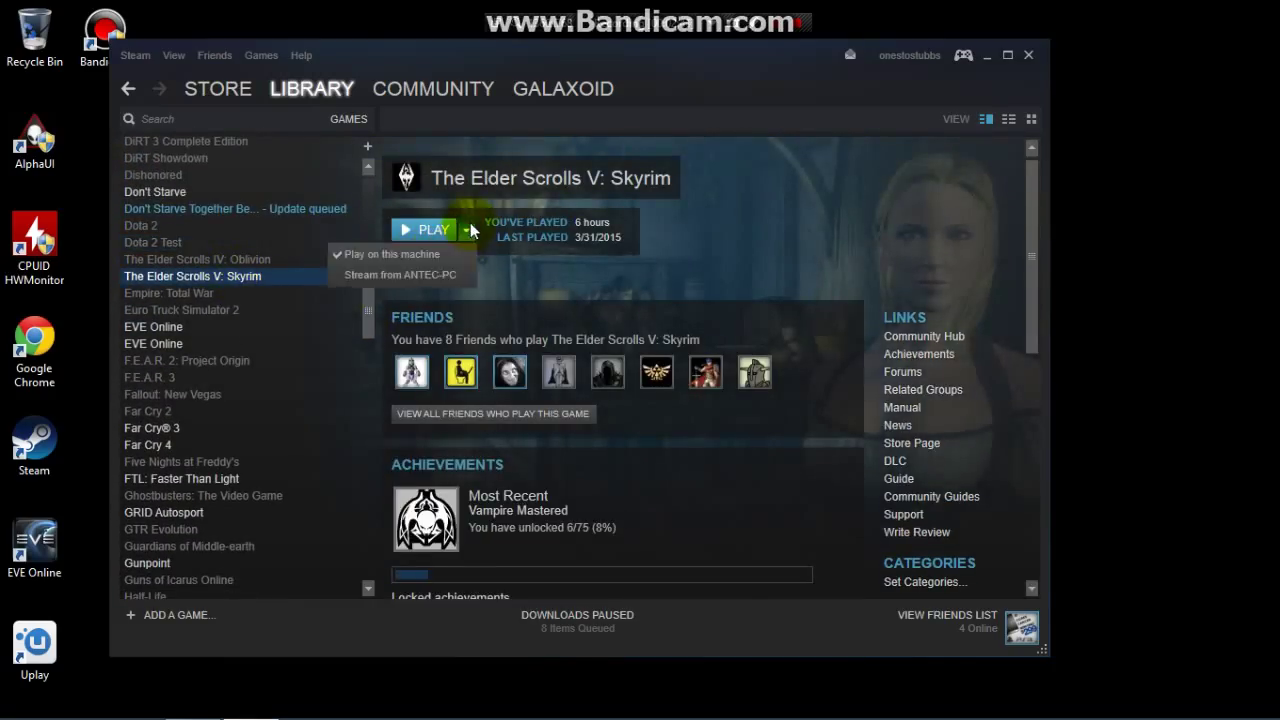